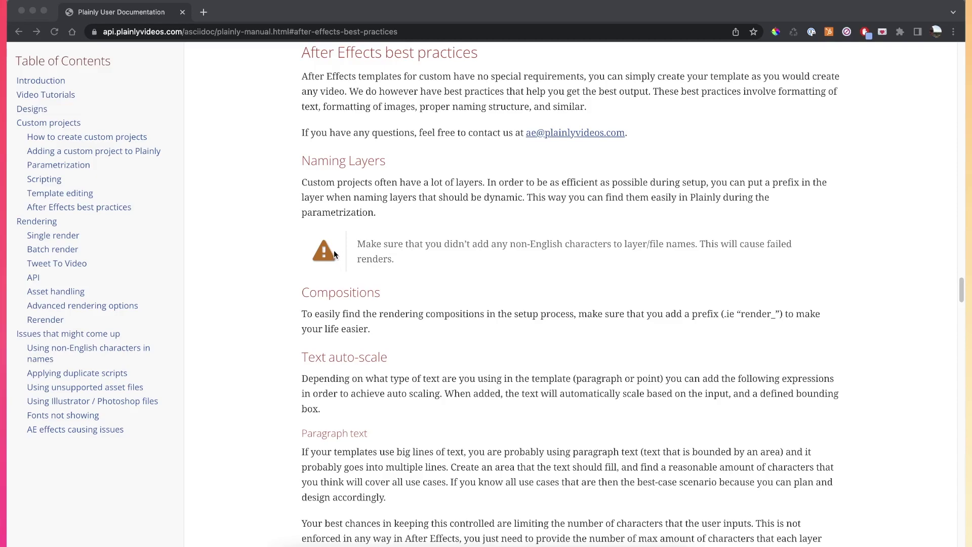
Scroll the Plainly docs to the After Effects best practices section and read through it
scroll(334, 253, down, 10)
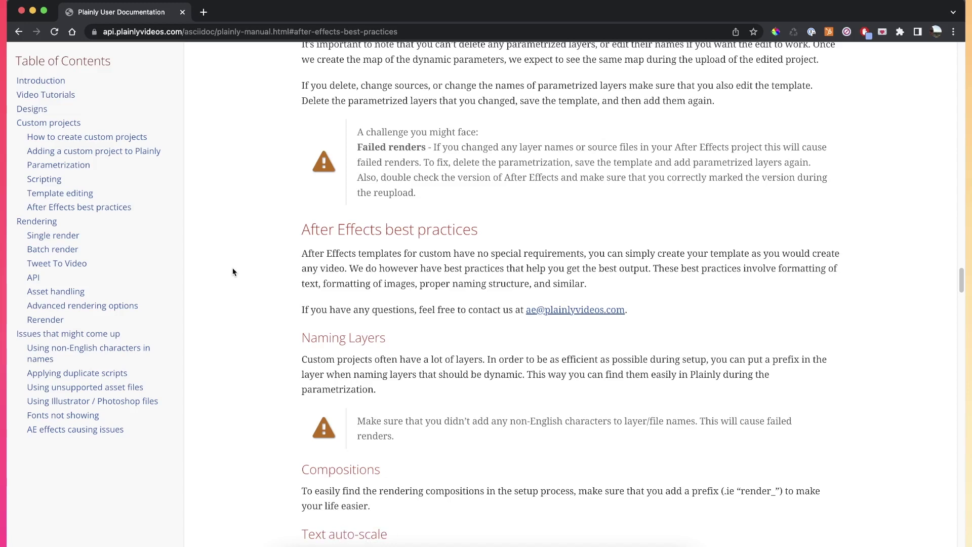
click(86, 207)
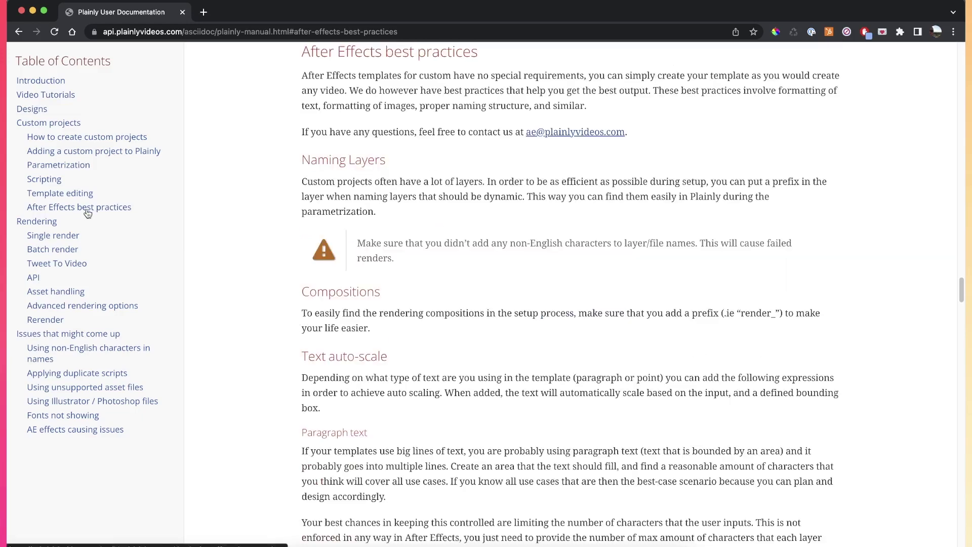
scroll(376, 285, down, 4)
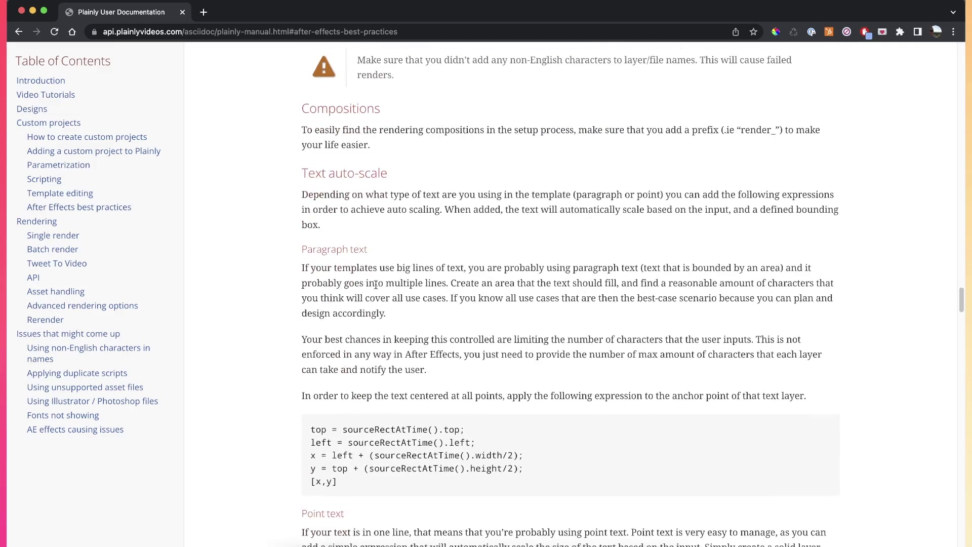
scroll(376, 284, up, 7)
scroll(376, 285, down, 5)
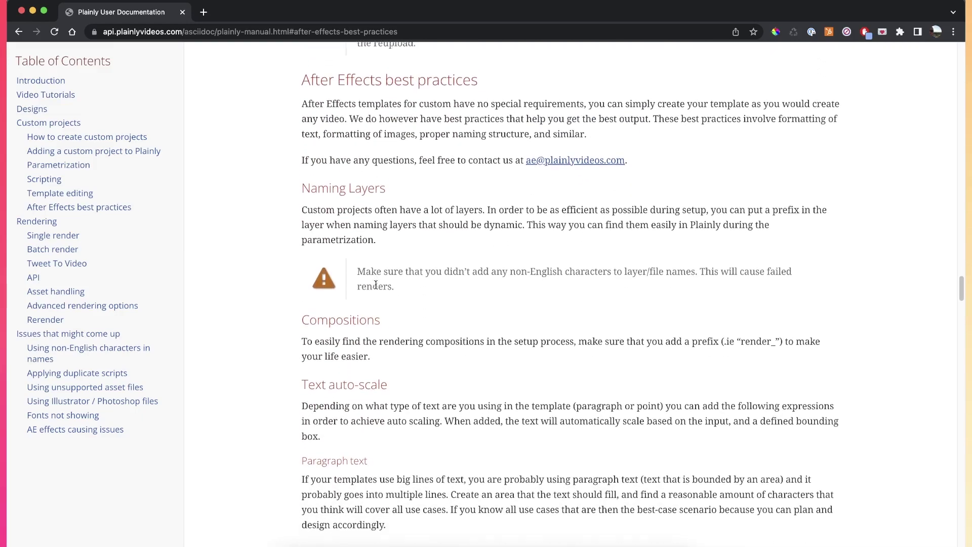
scroll(376, 288, down, 1)
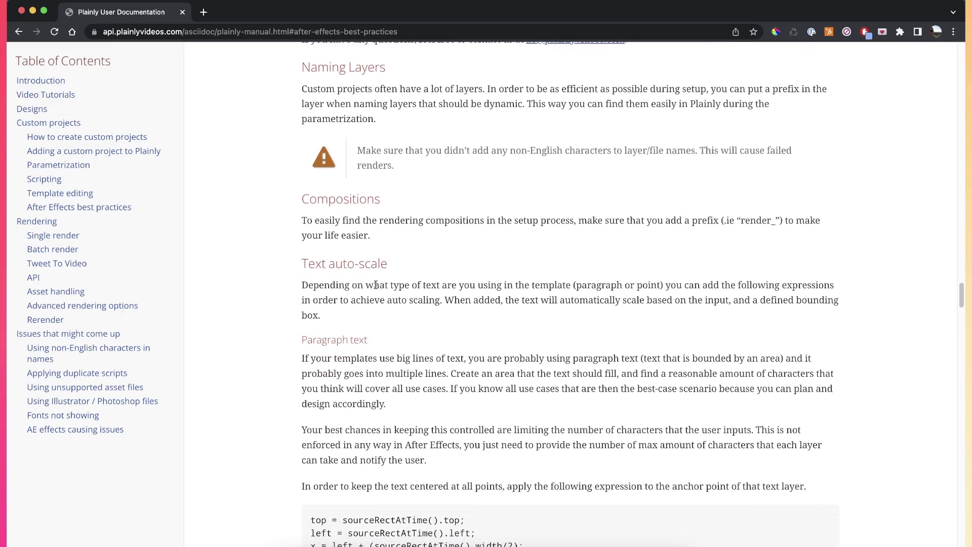
scroll(375, 285, down, 1)
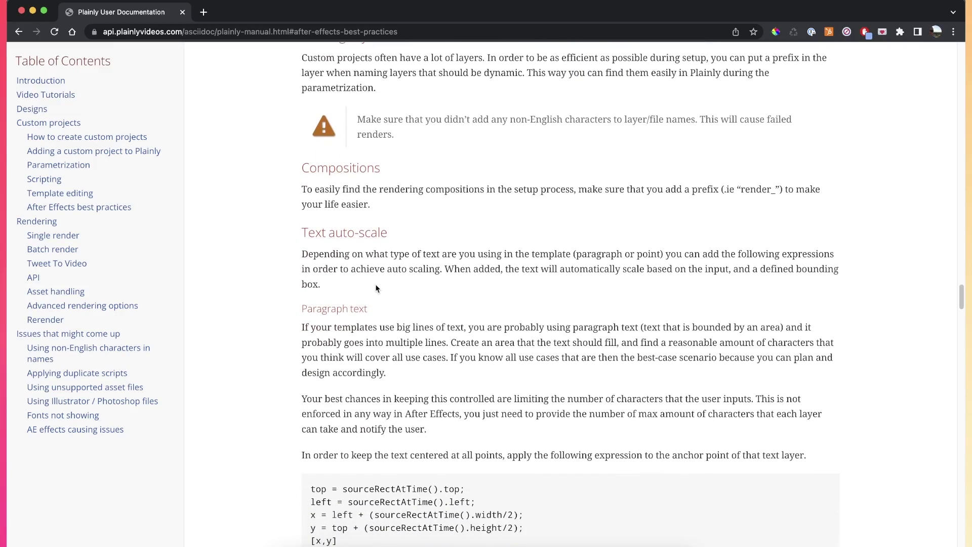
scroll(375, 288, down, 1)
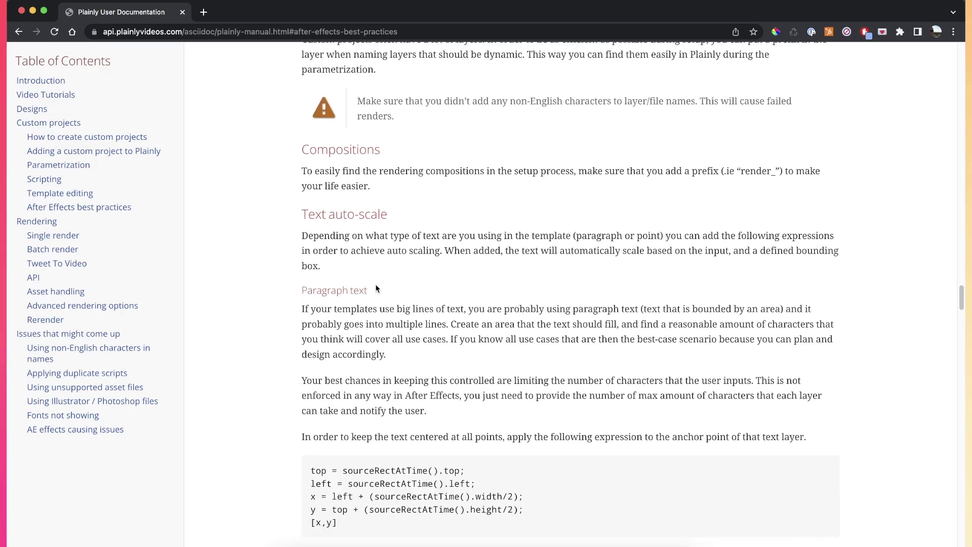
scroll(232, 271, up, 10)
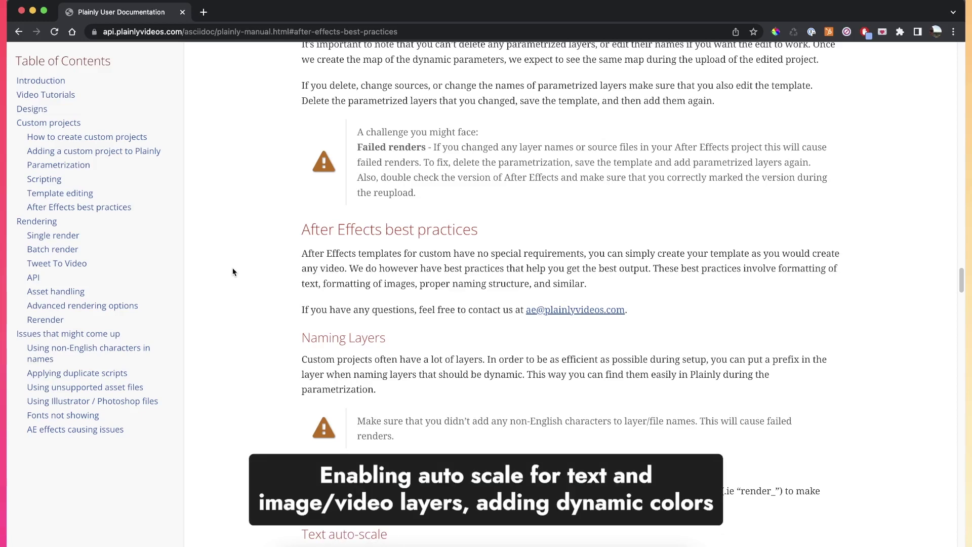
scroll(377, 288, down, 15)
scroll(377, 287, up, 7)
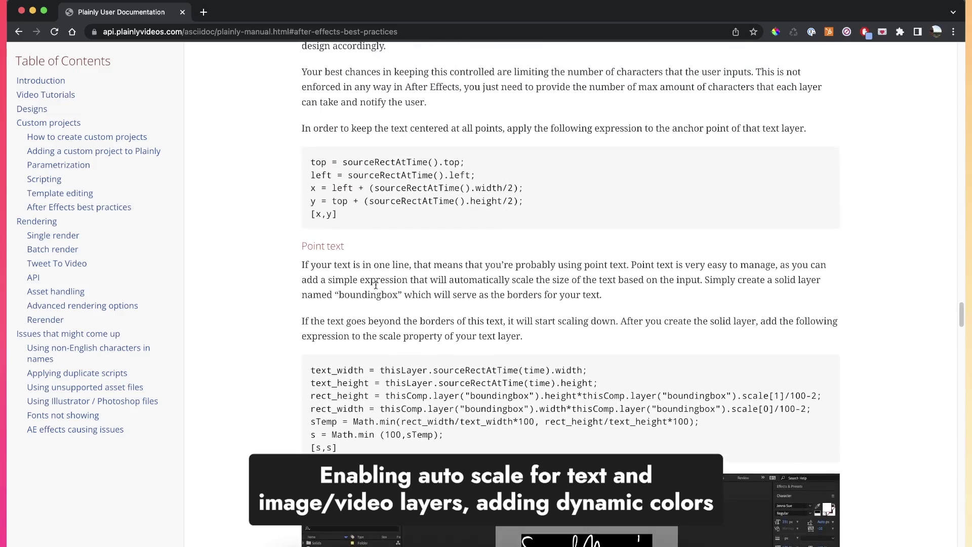
scroll(377, 349, up, 3)
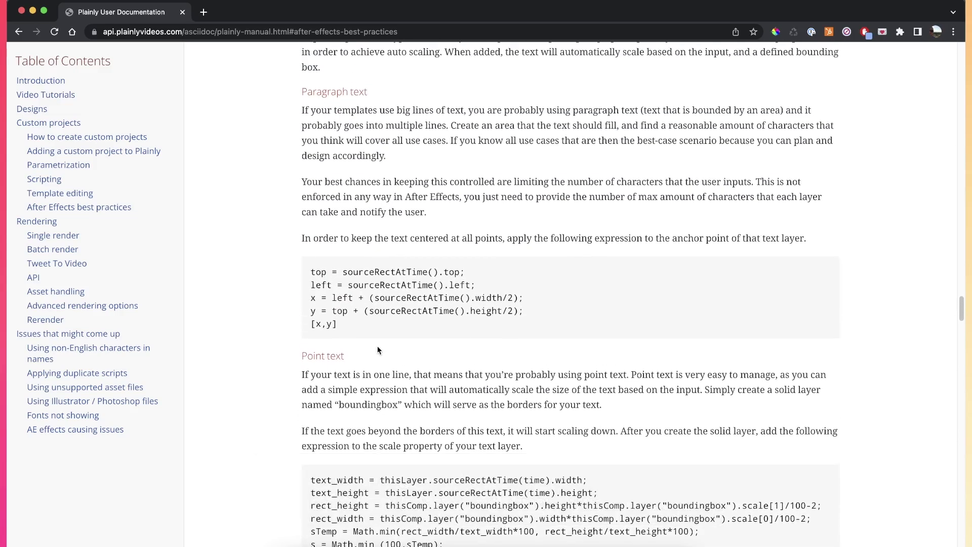
scroll(377, 349, up, 4)
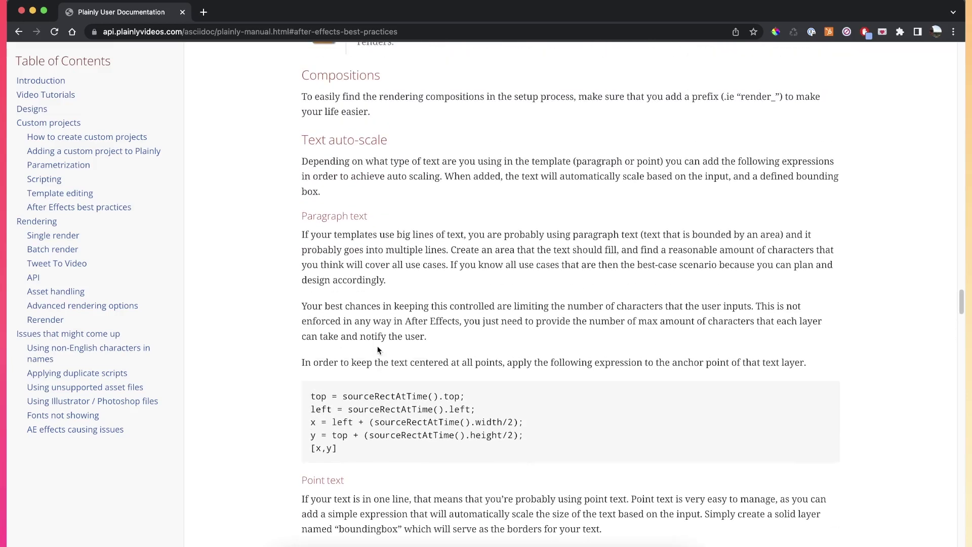
scroll(377, 349, down, 2)
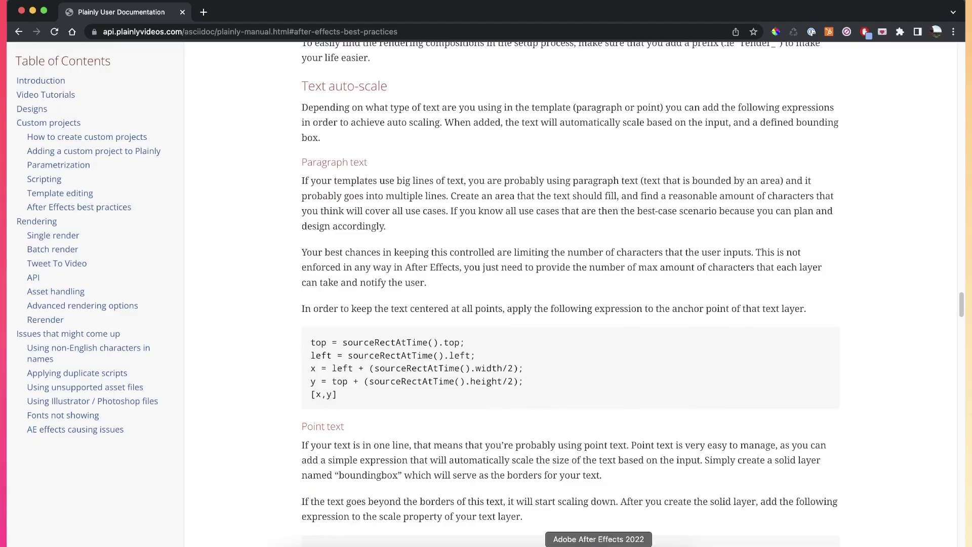
In the template project, inspect the 'This is point text' layer by entering and leaving text editing
click(599, 544)
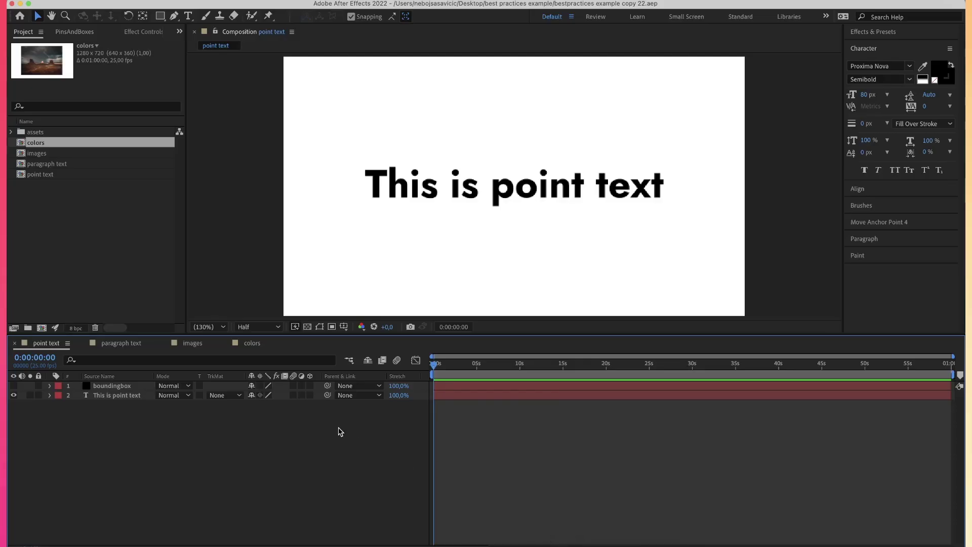
click(116, 394)
click(60, 261)
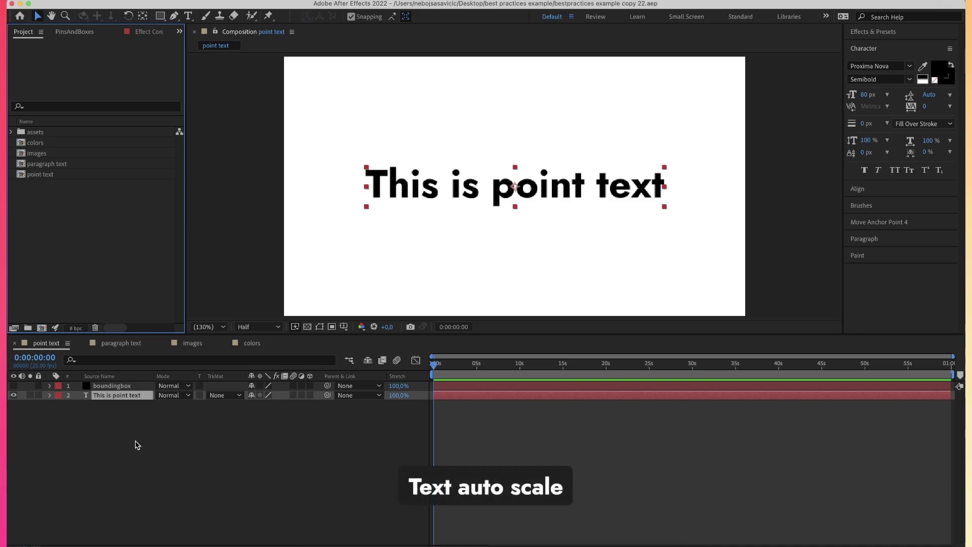
double_click(131, 397)
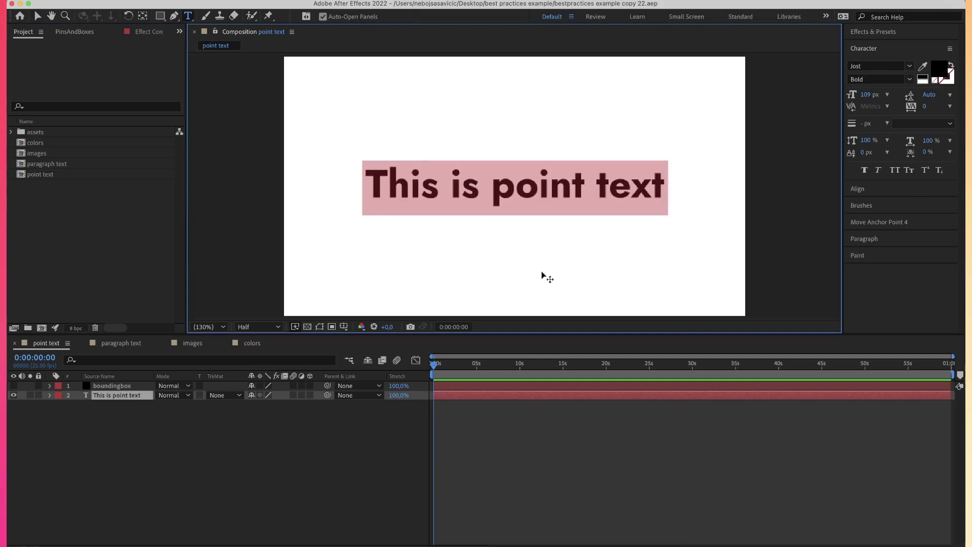
click(115, 493)
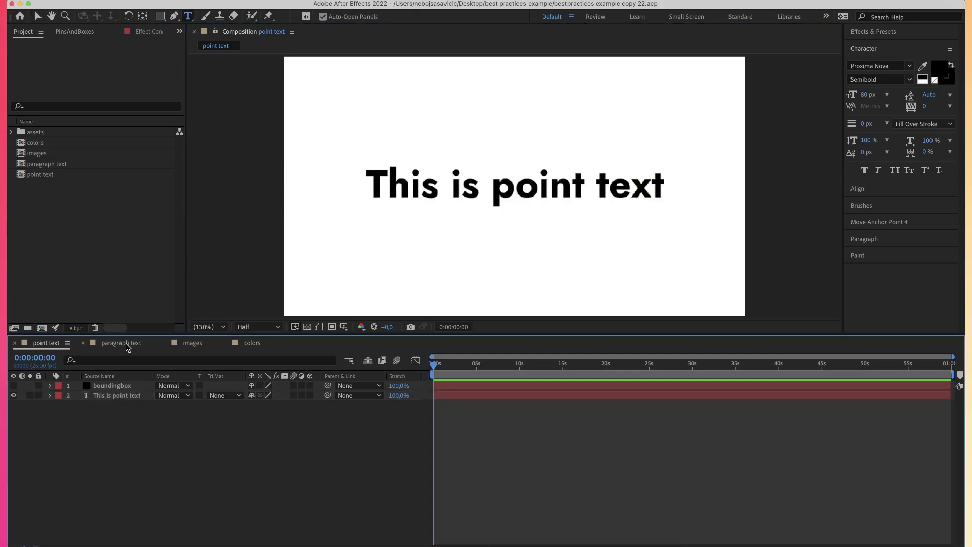
Inspect the paragraph text layer, undo the stray 'd' edit, and return to the point text comp
click(97, 344)
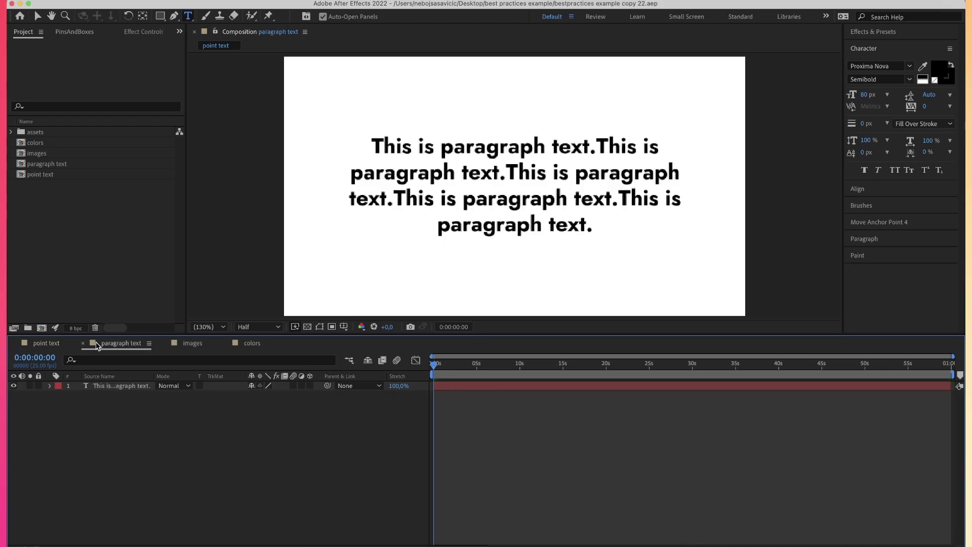
click(100, 385)
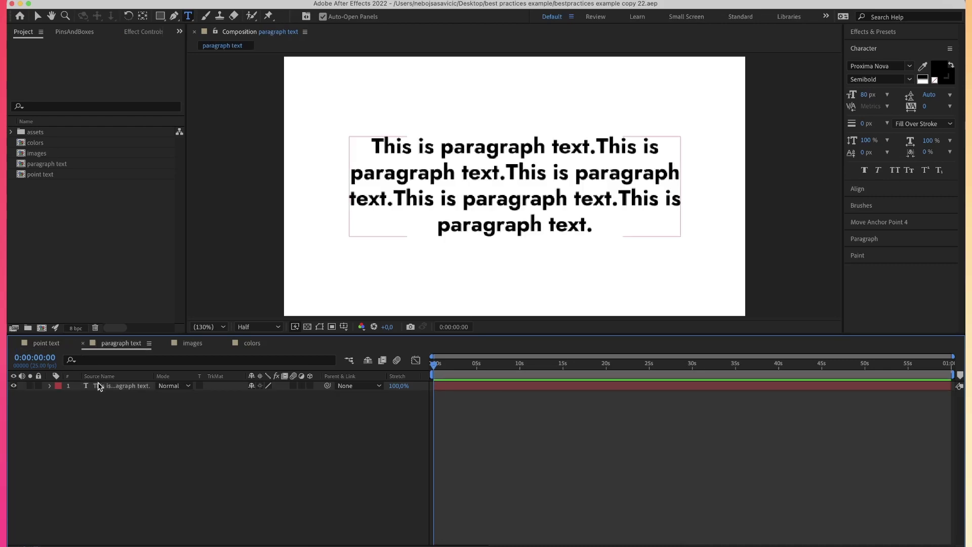
double_click(100, 386)
text(d)
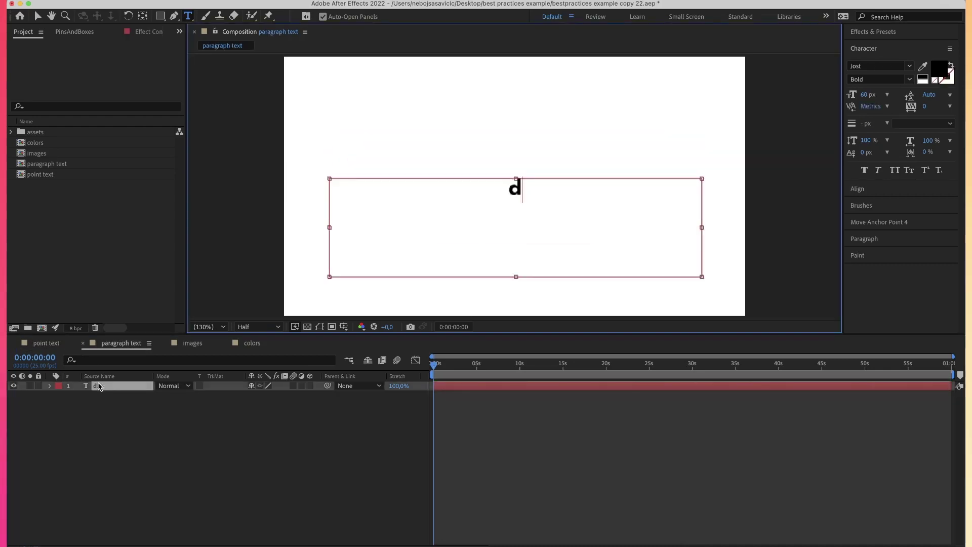
key(super+z)
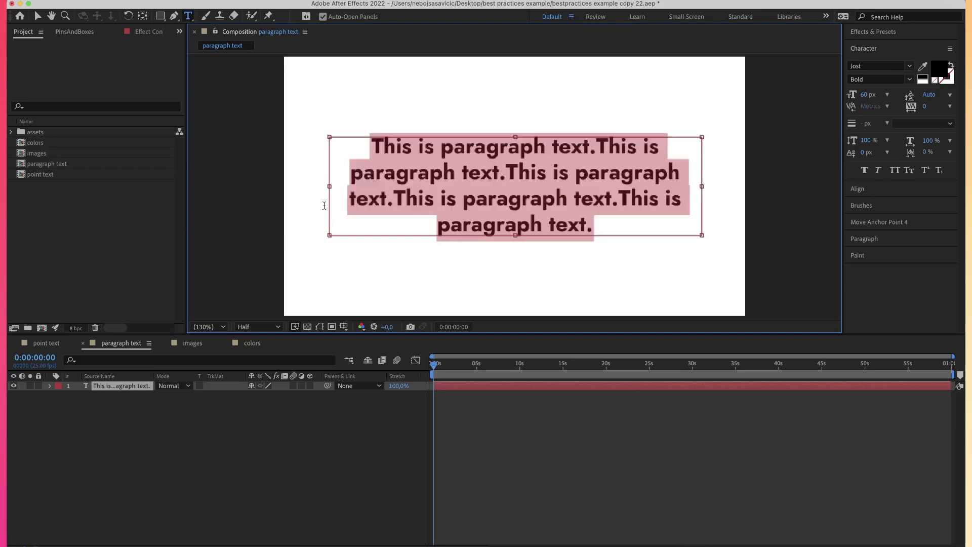
click(43, 343)
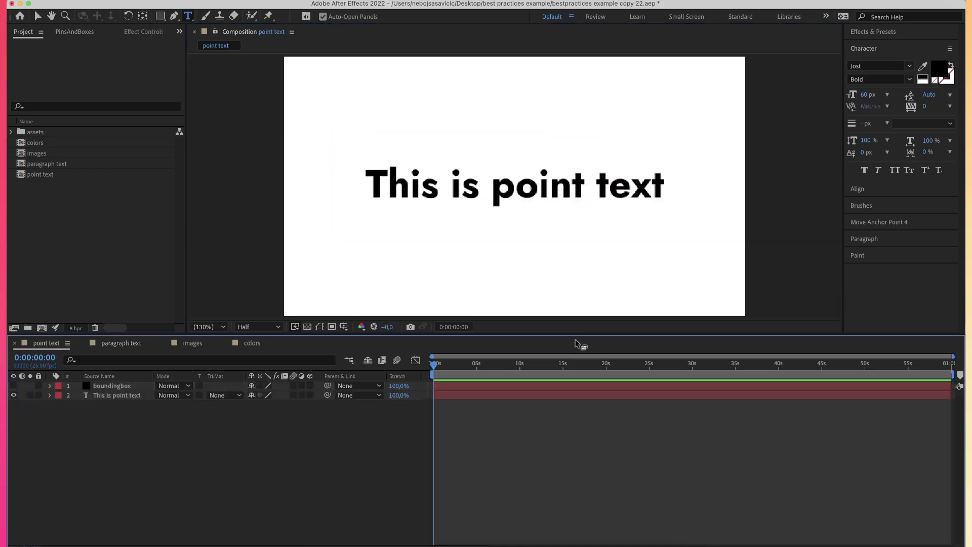
click(658, 196)
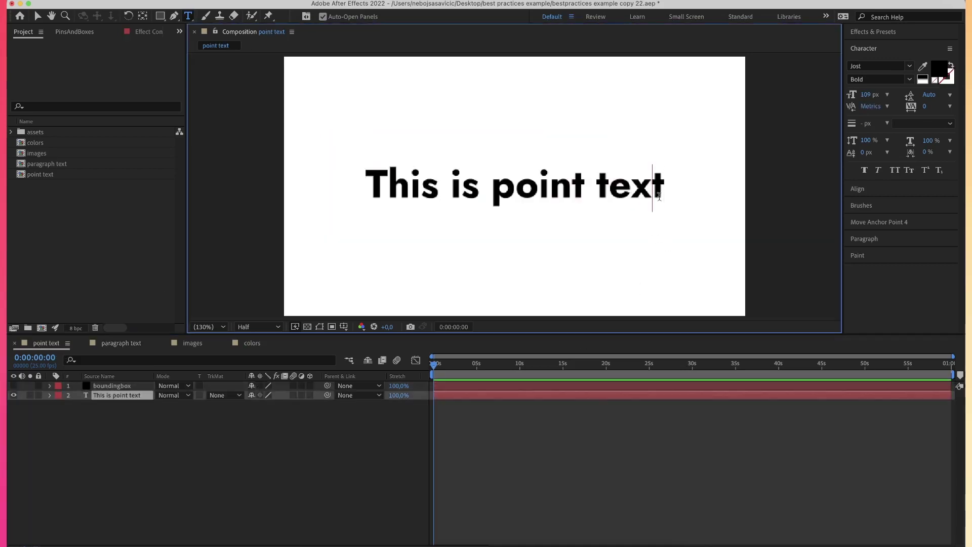
Try padding the point text with 'aaaaaaaaa', undo it, and view the boundingbox solid
double_click(121, 396)
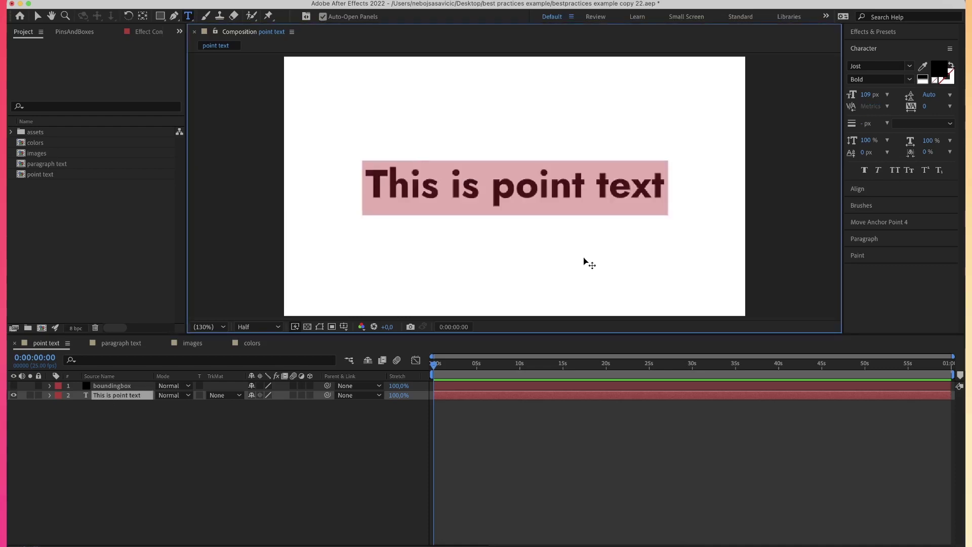
click(676, 187)
text(aa)
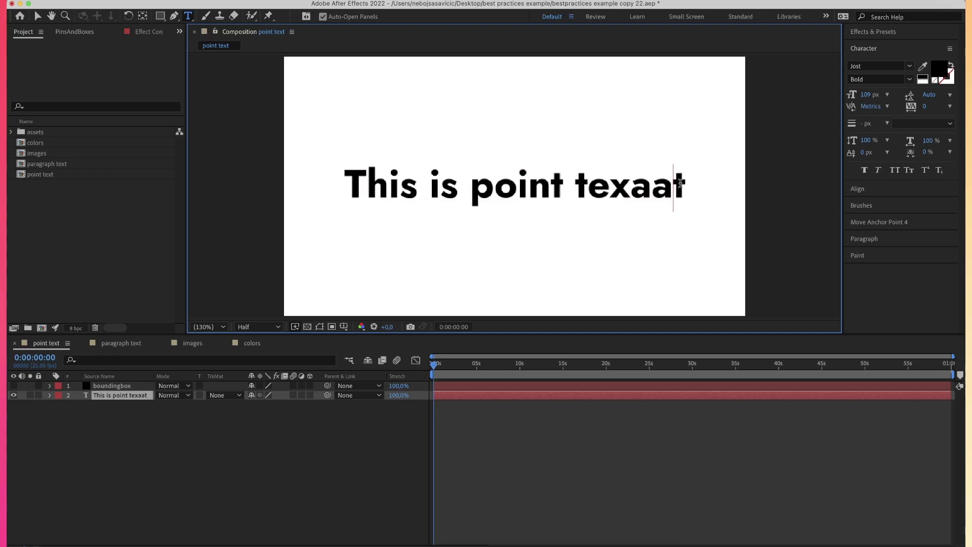
text(aaaaaaaaaa)
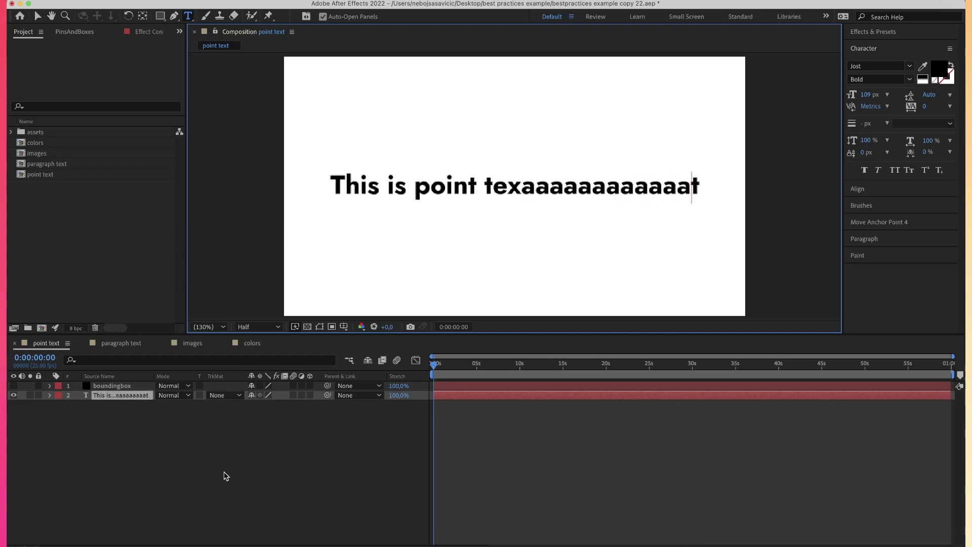
key(super+z)
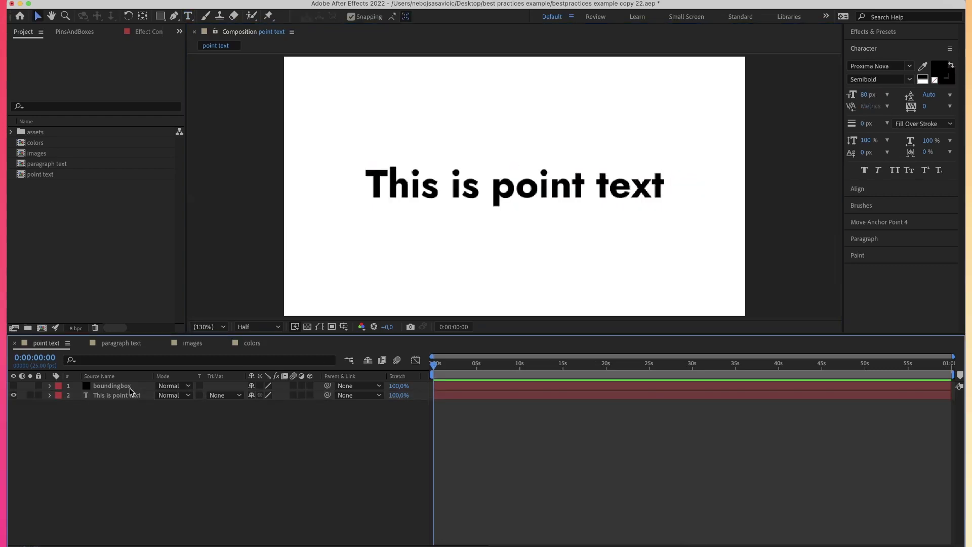
click(130, 388)
key(super+z)
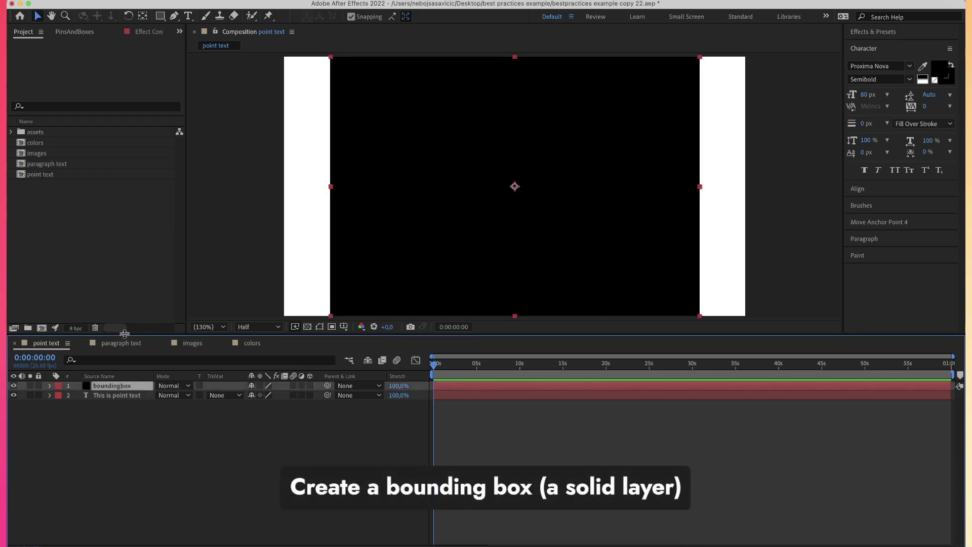
double_click(108, 388)
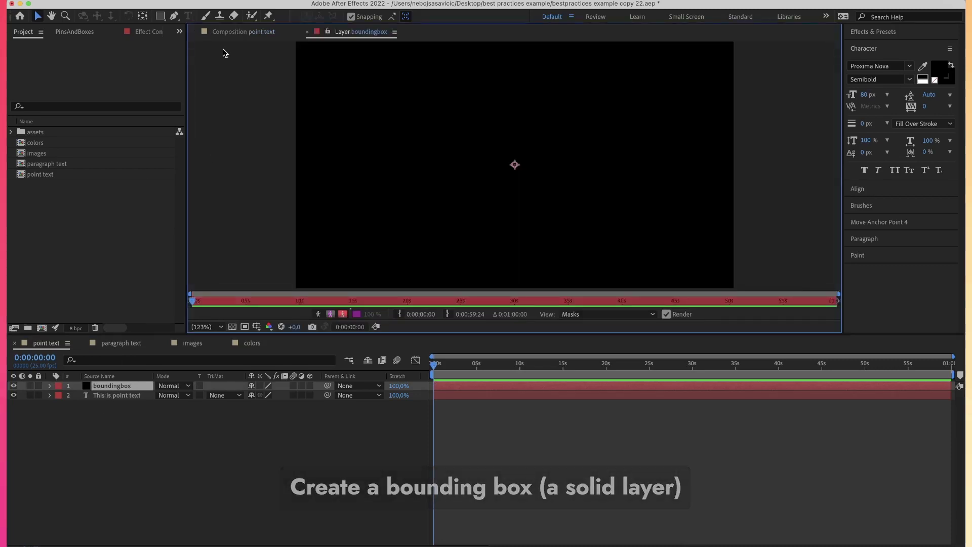
click(225, 34)
Hide the boundingbox solid and expand the point text layer's full Scale expression
click(14, 386)
click(88, 397)
key(e)
key(e)
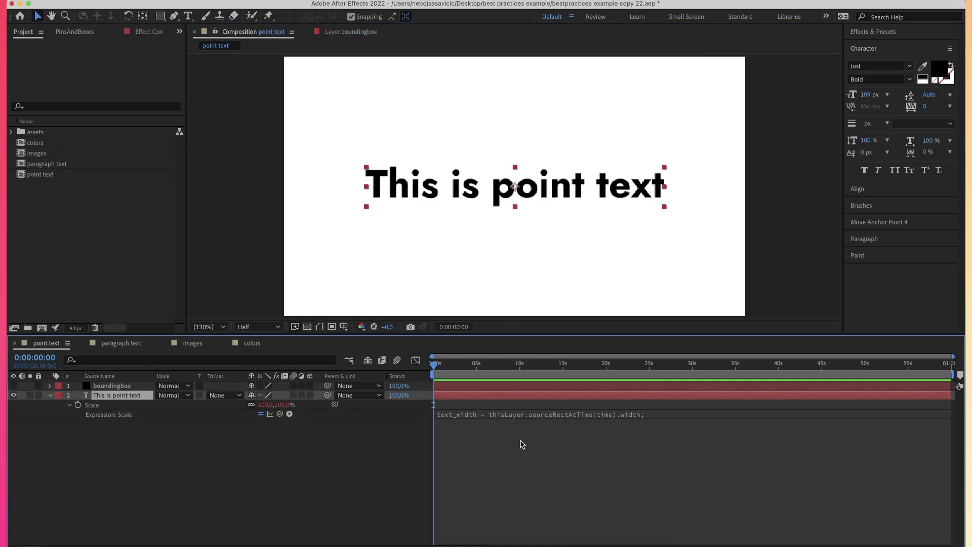
drag(526, 419, 524, 488)
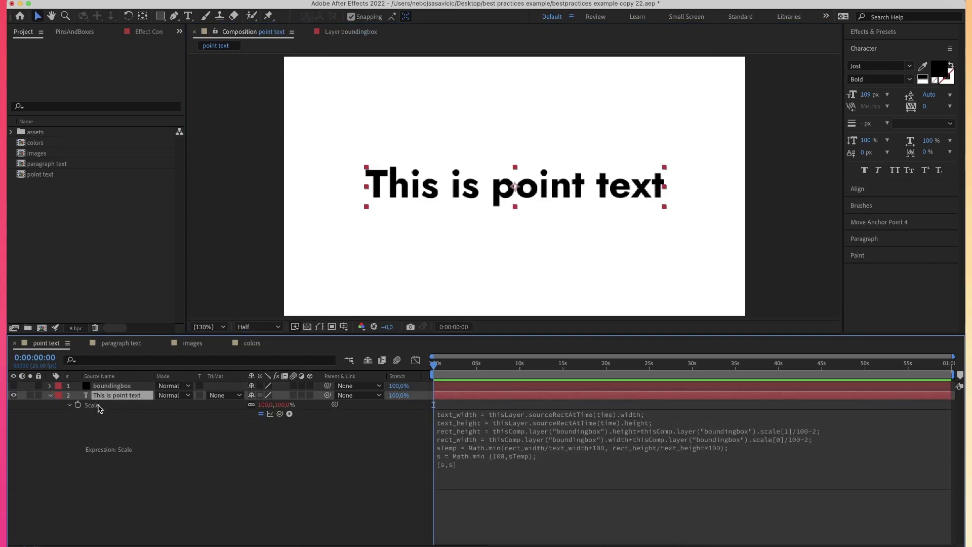
click(136, 387)
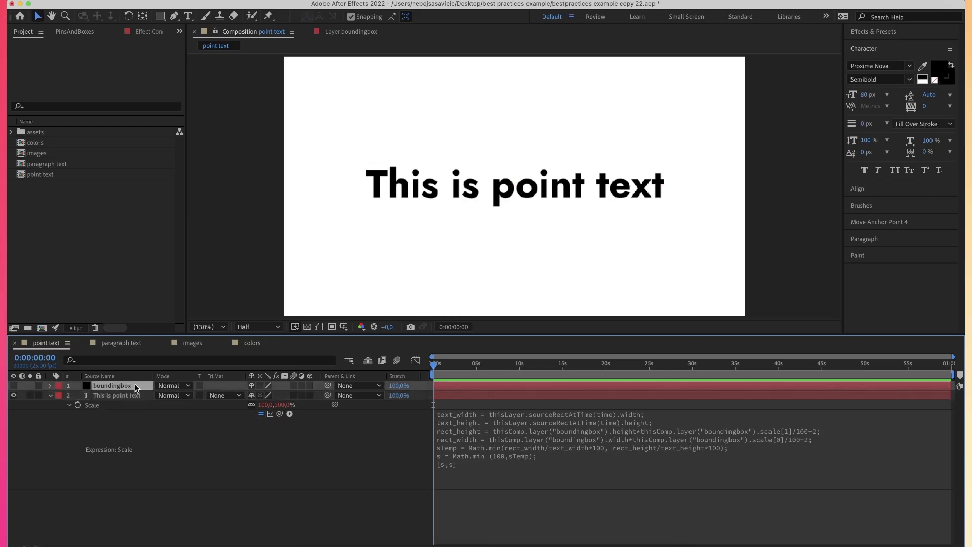
click(131, 398)
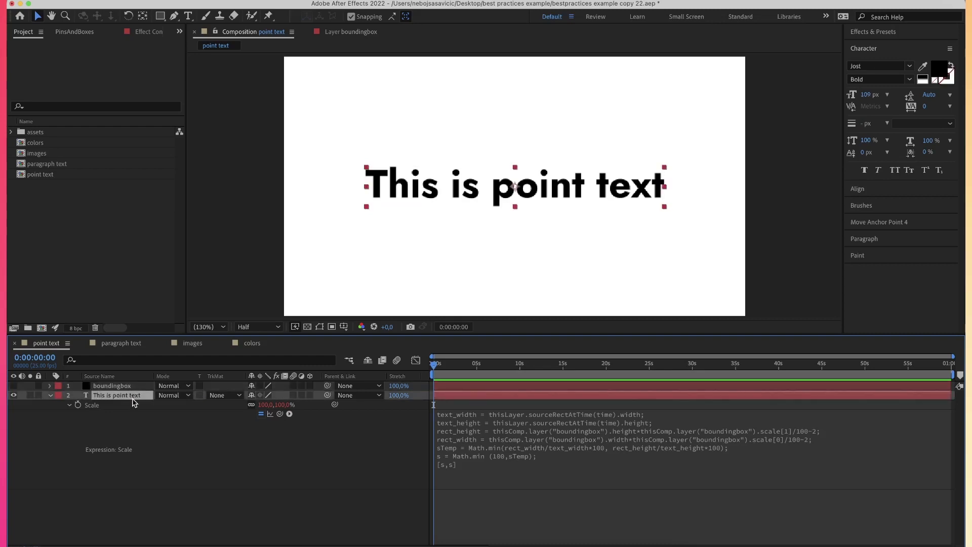
Append 'aaaaaaaaaaaaaaa' to the point text so the Scale expression shrinks it to fit
double_click(638, 195)
click(657, 188)
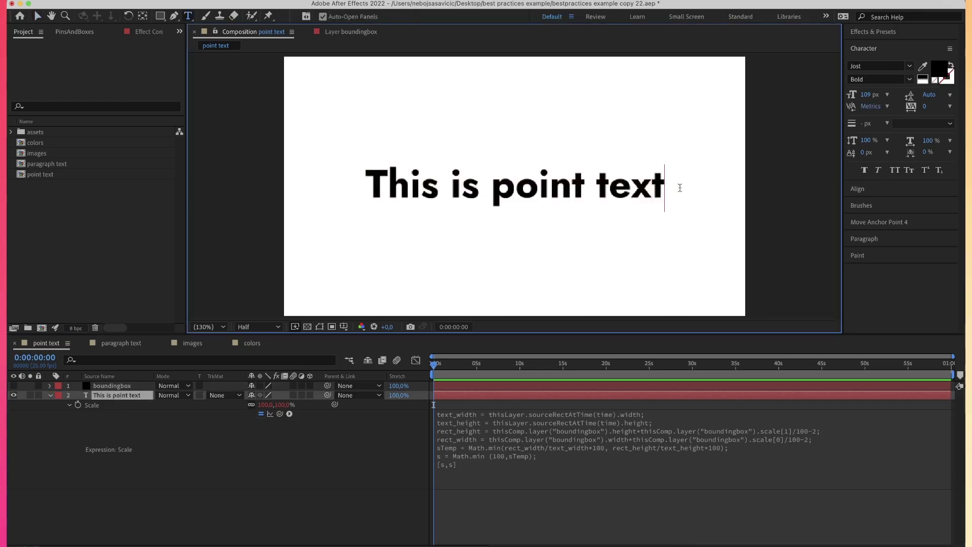
text(aaaaa)
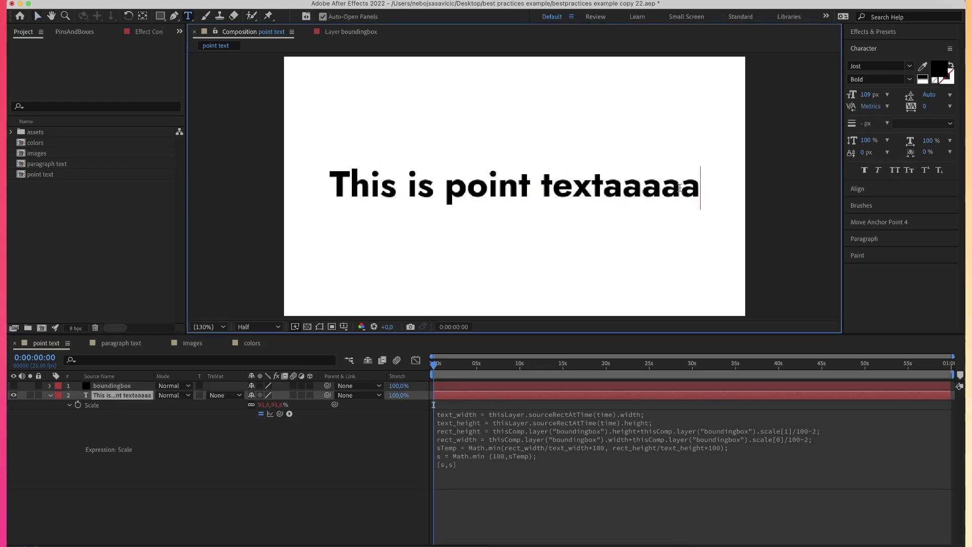
text(aaaaa)
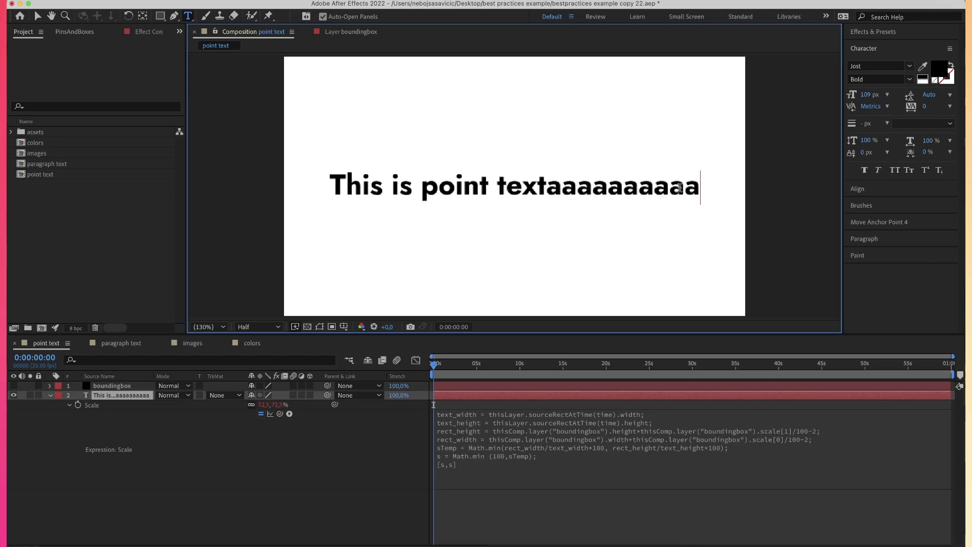
text(aaaaa)
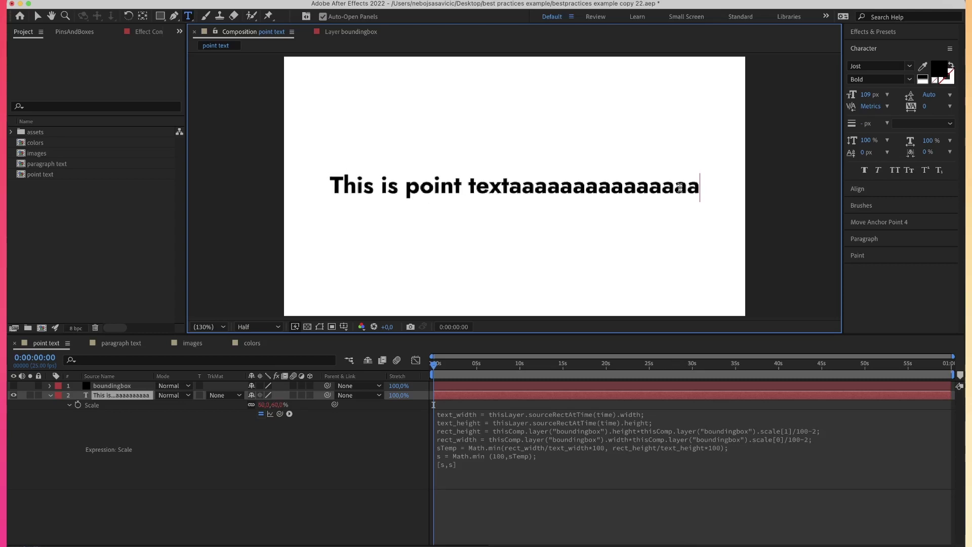
click(273, 471)
click(128, 343)
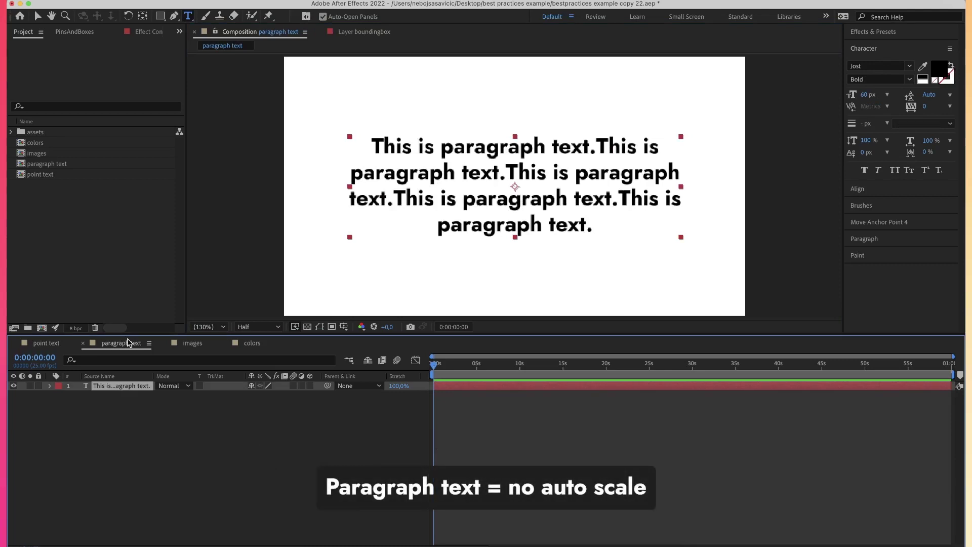
double_click(130, 388)
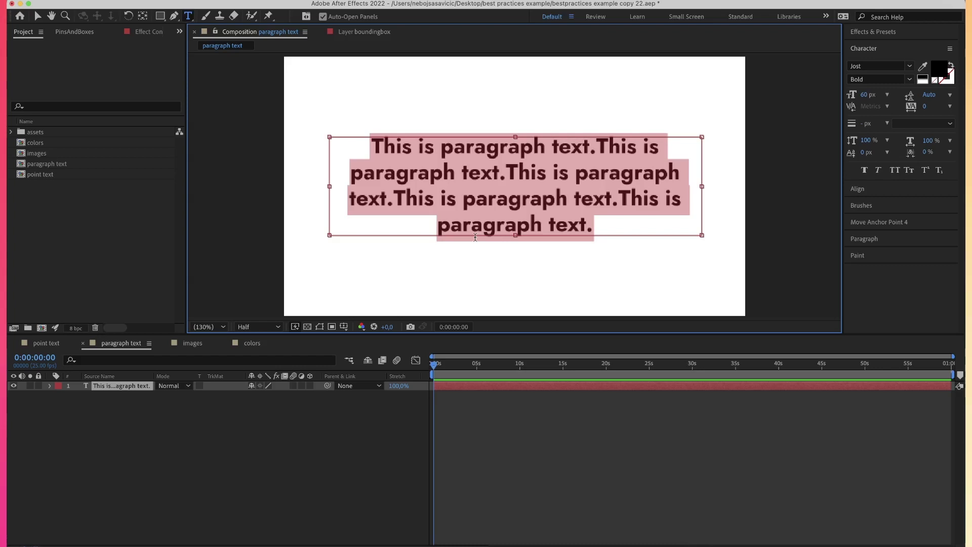
click(242, 426)
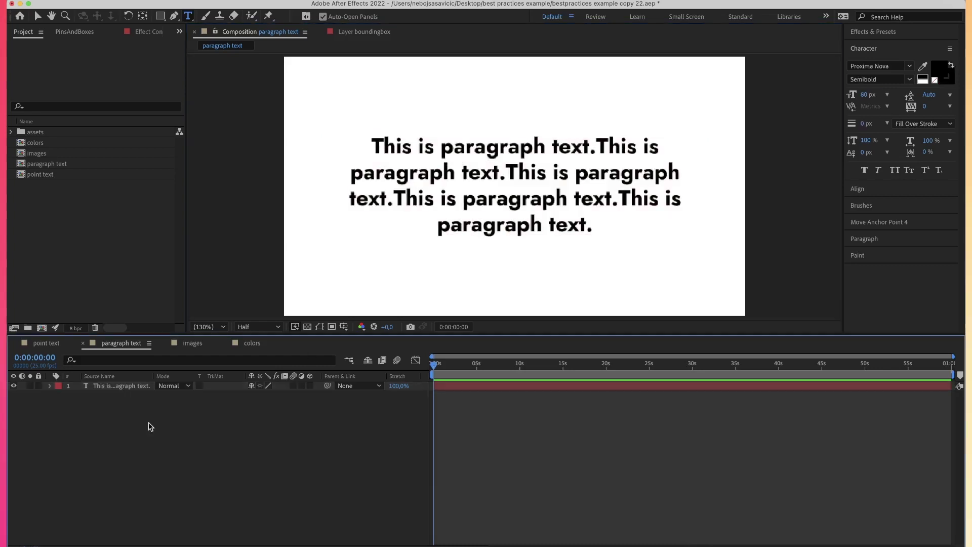
Show the paragraph layer's Anchor Point expression and replace its text with a long run of a's
click(143, 386)
key(a)
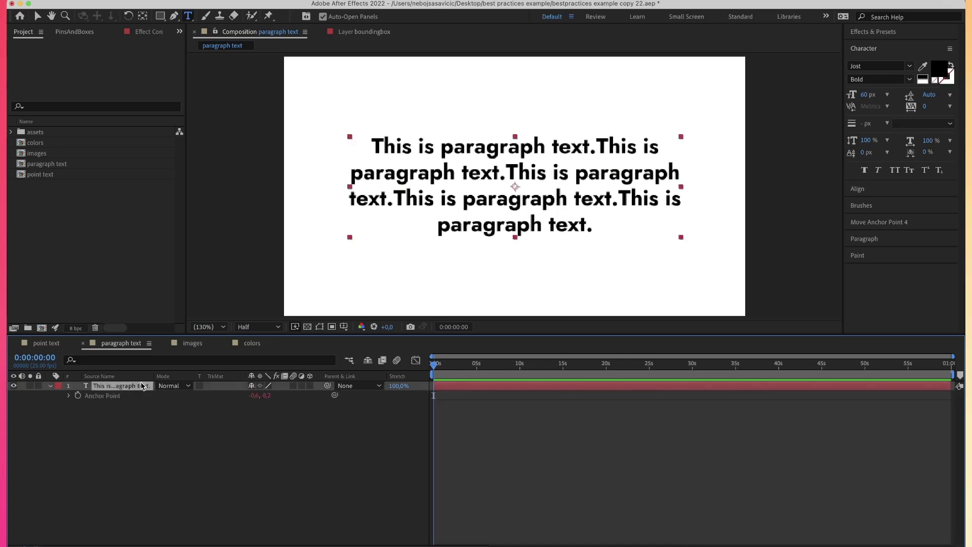
alt+click(77, 395)
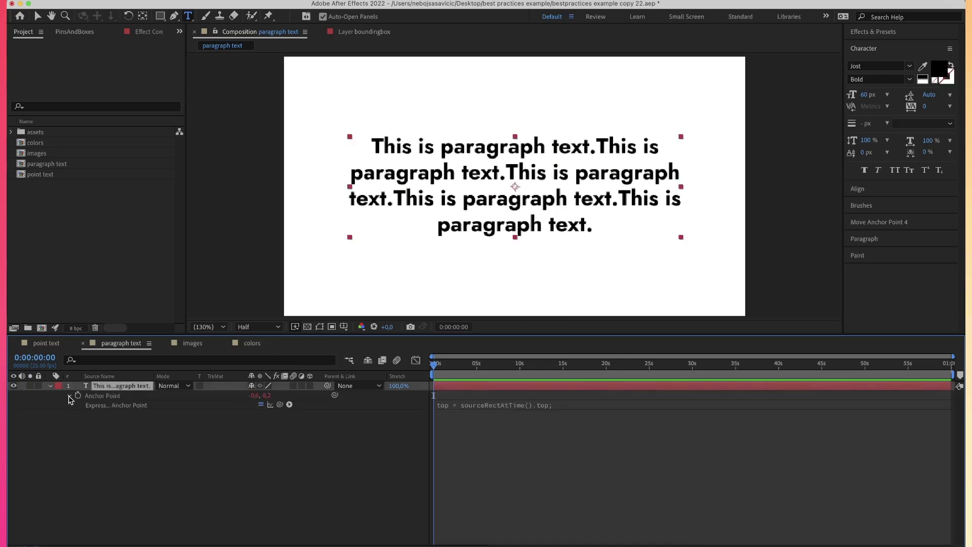
double_click(120, 385)
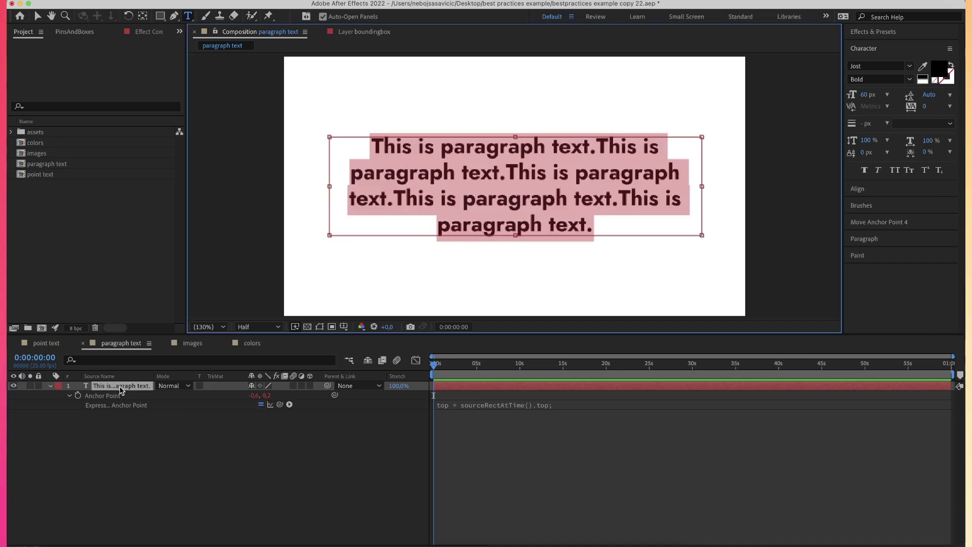
text(aa)
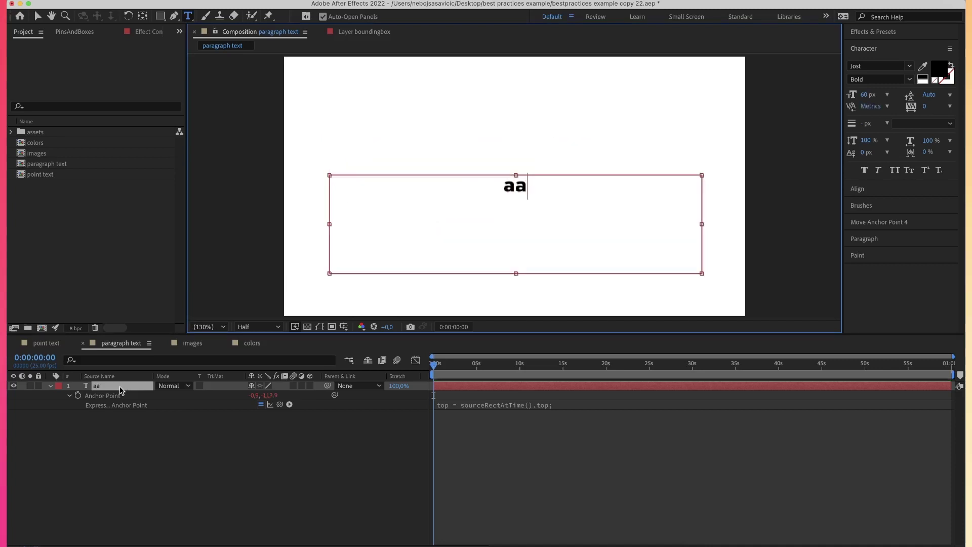
text(aaaaaaaaa)
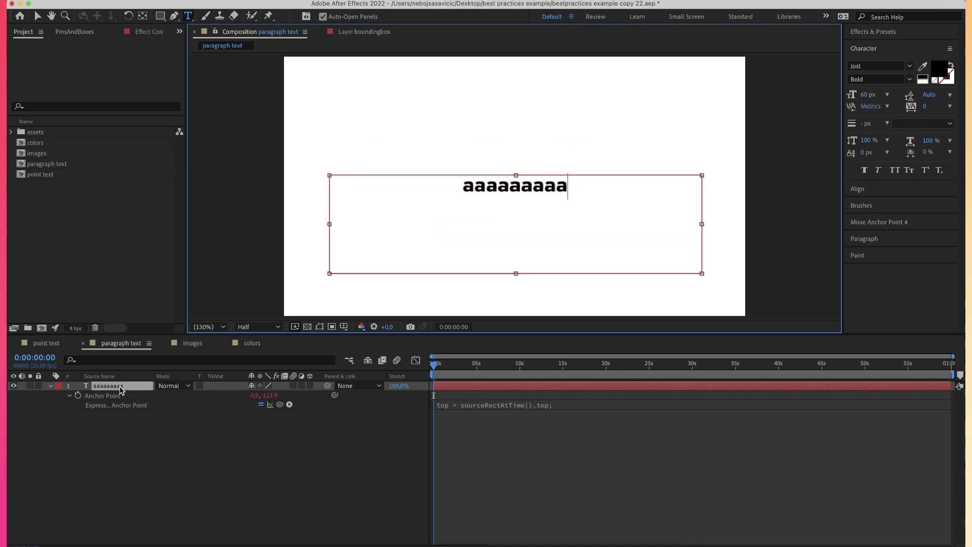
text(aaaaaaaaaaaaaaa)
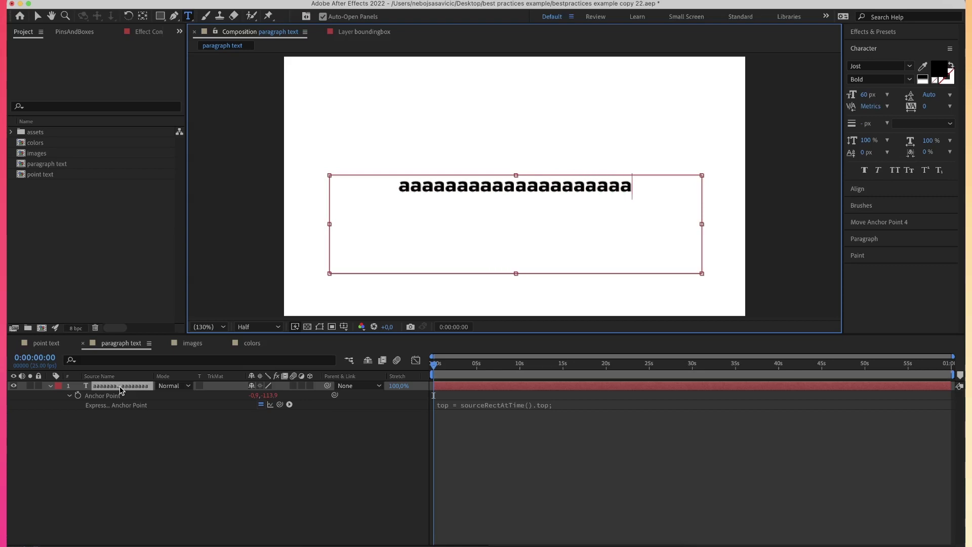
text(aaaaaaaaa)
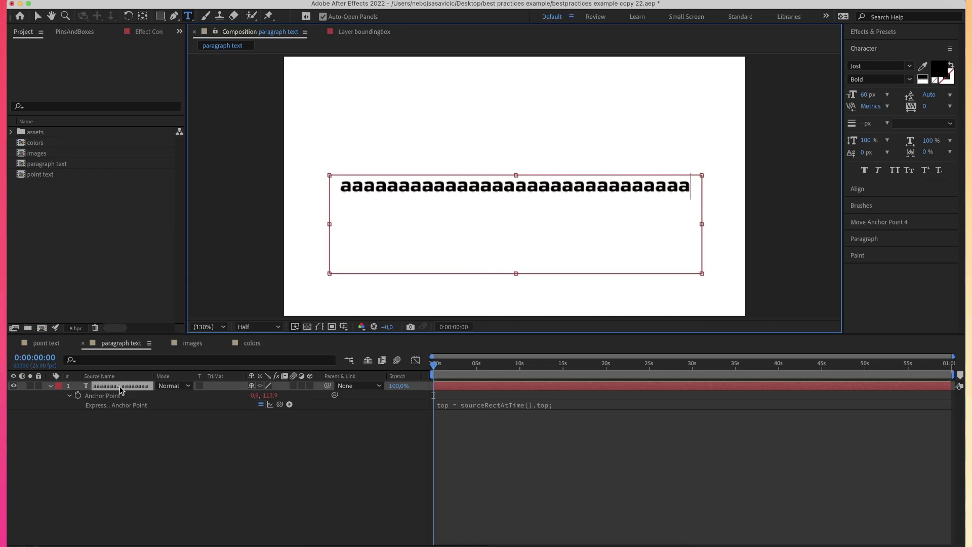
text(aaaaaaaaa)
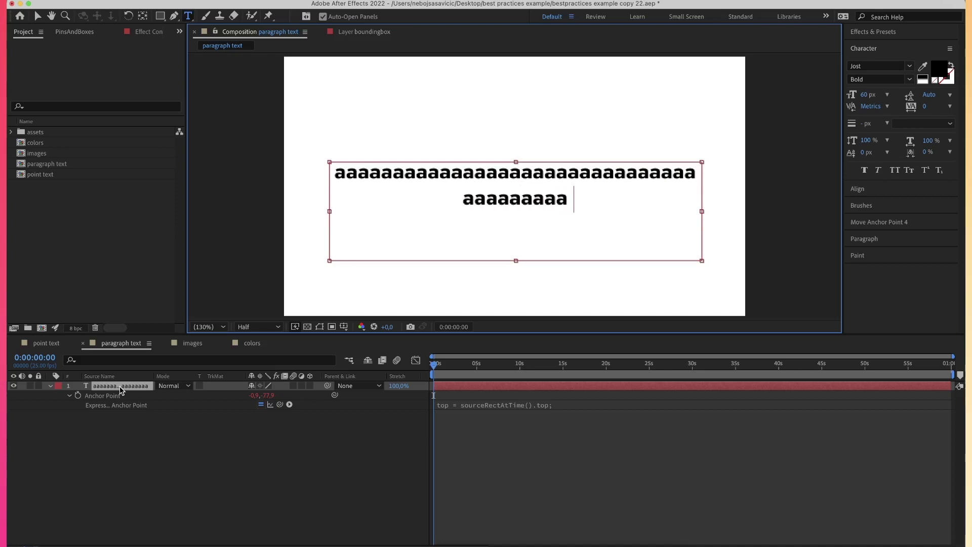
text(aaaaaaaaaaa)
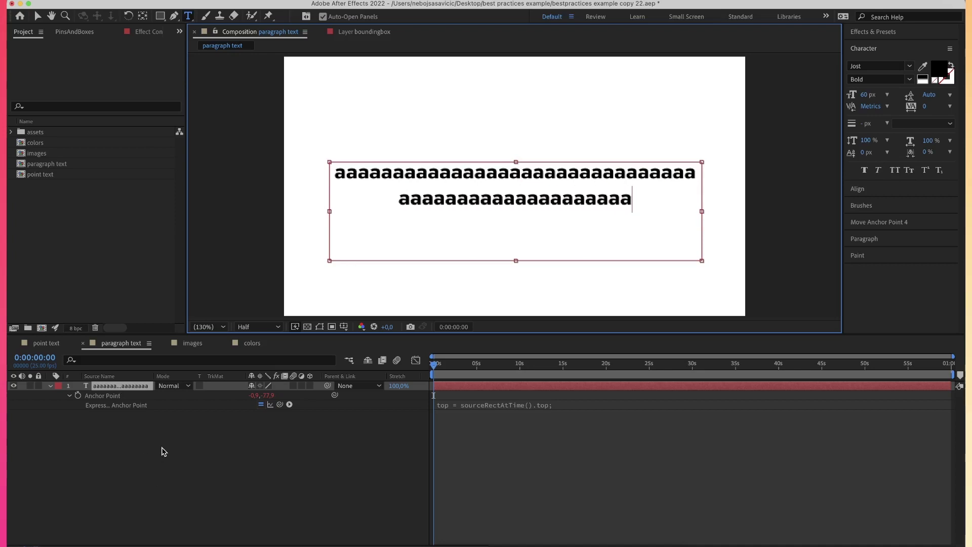
Finish the paragraph text as 'aa', then select the image precomp layer in the images comp
text(aaa)
click(164, 451)
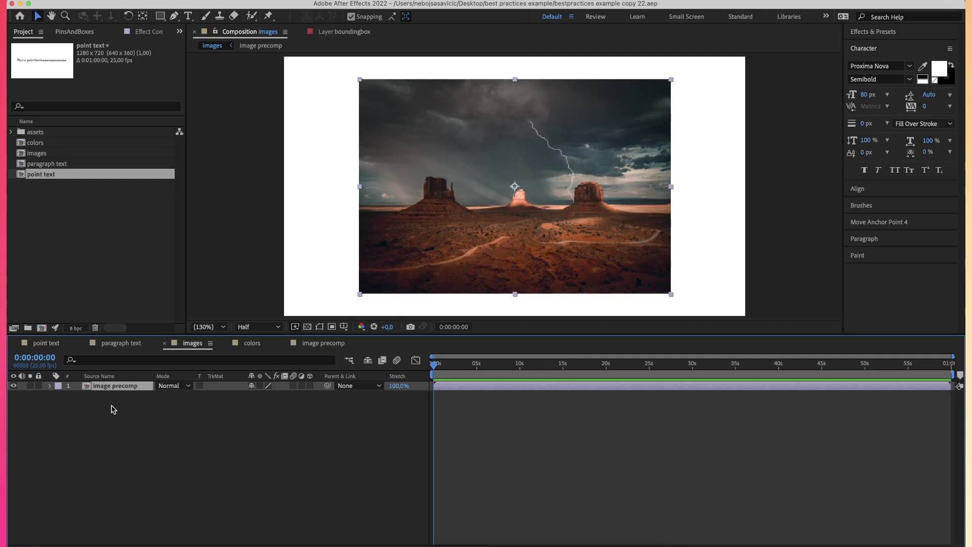
click(113, 409)
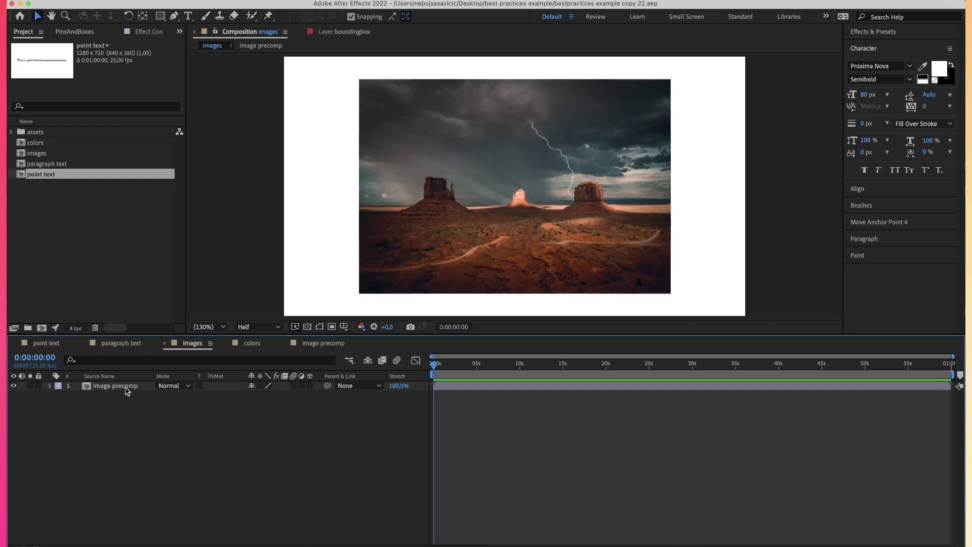
click(128, 389)
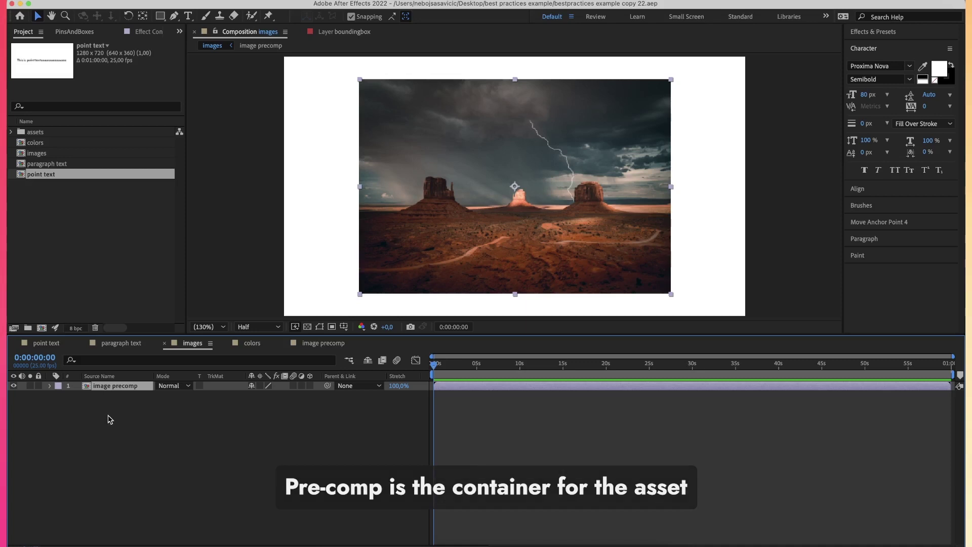
double_click(140, 387)
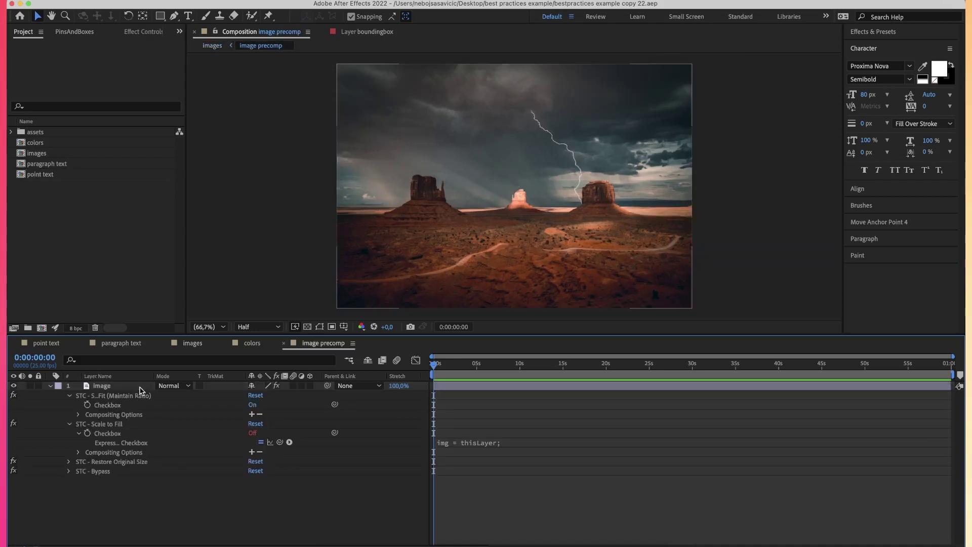
click(107, 388)
click(48, 387)
click(69, 478)
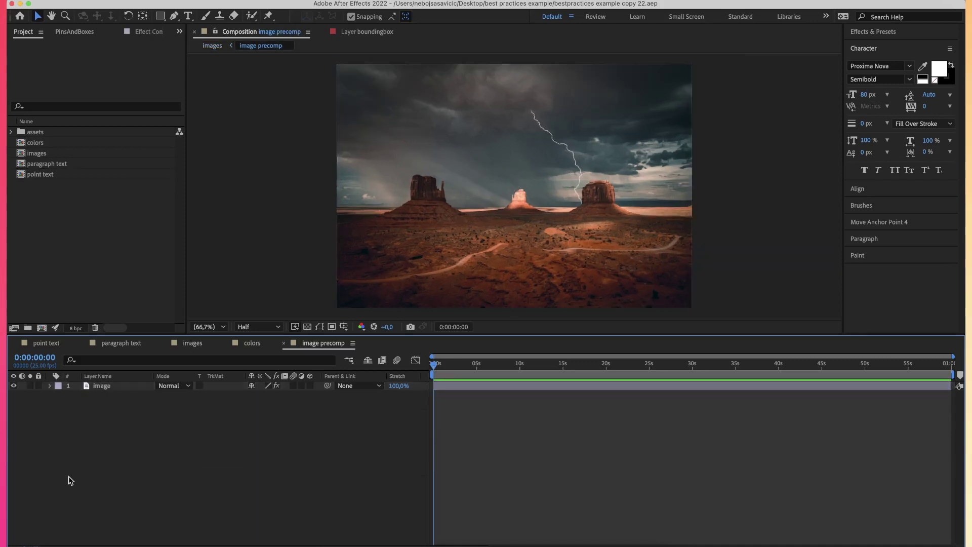
click(108, 387)
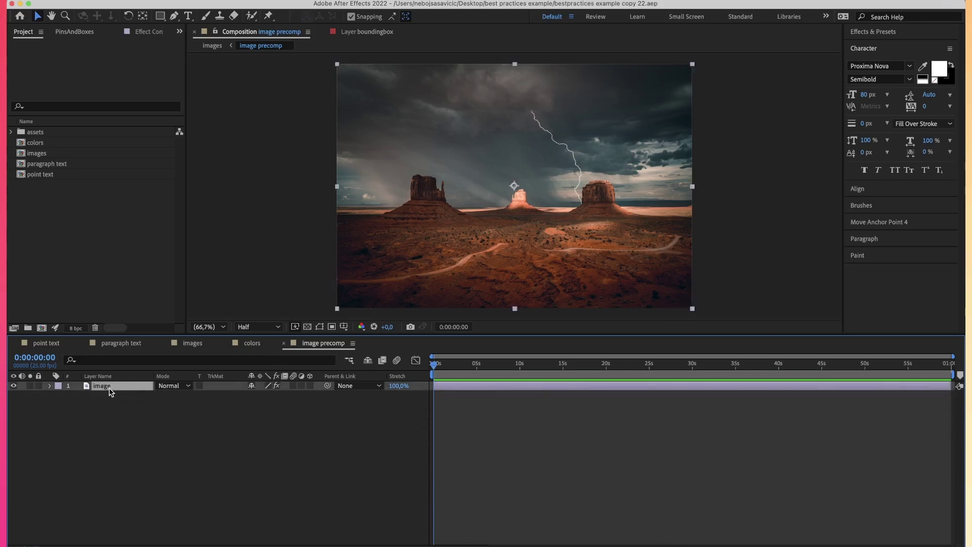
click(120, 343)
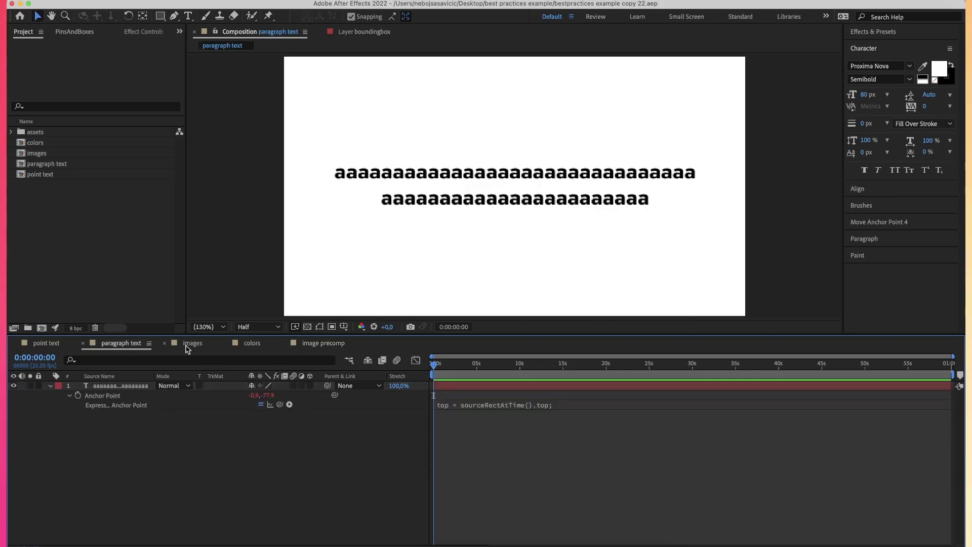
click(192, 343)
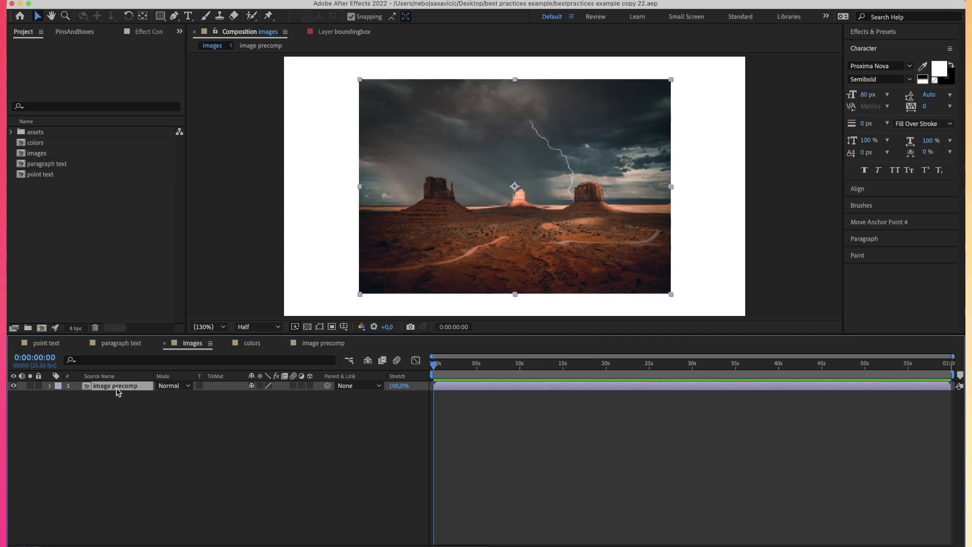
click(323, 344)
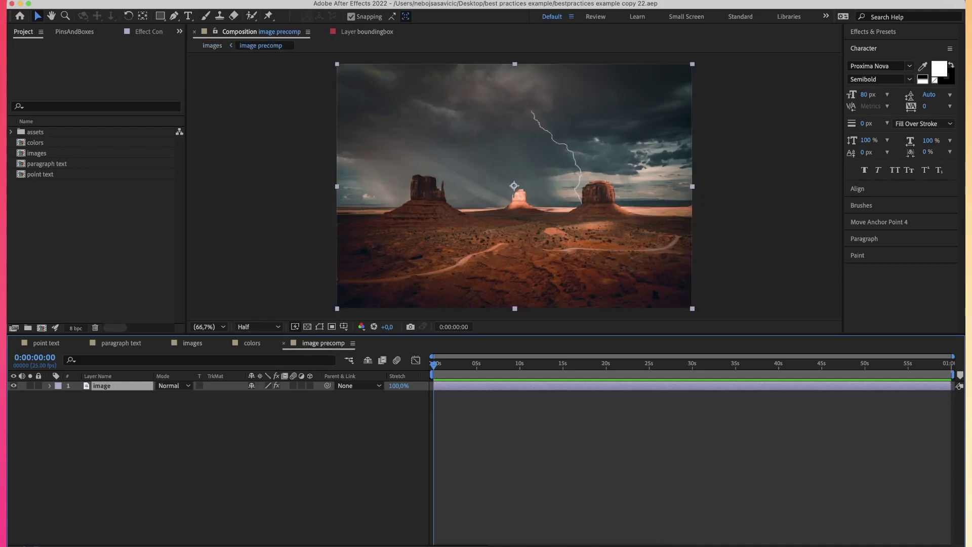
click(347, 541)
scroll(350, 415, down, 5)
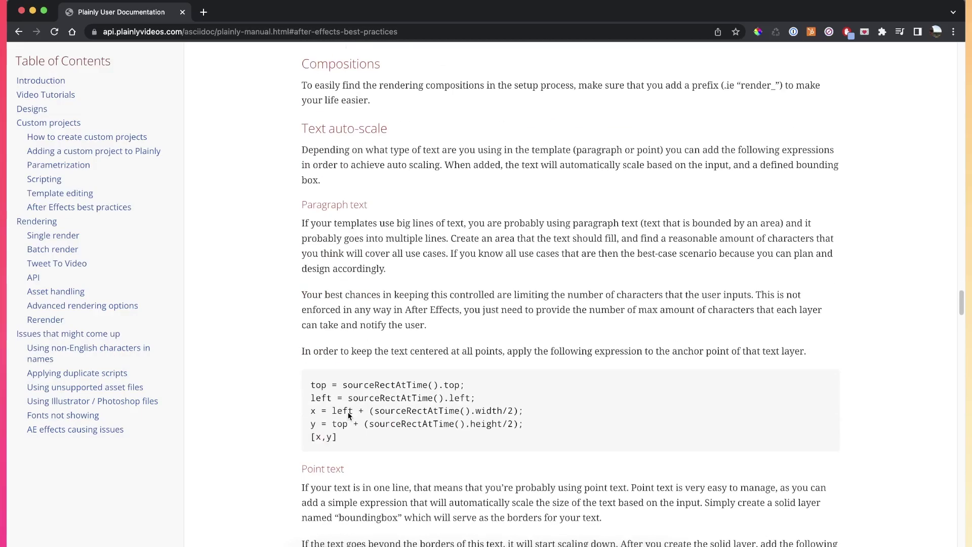
scroll(348, 415, down, 15)
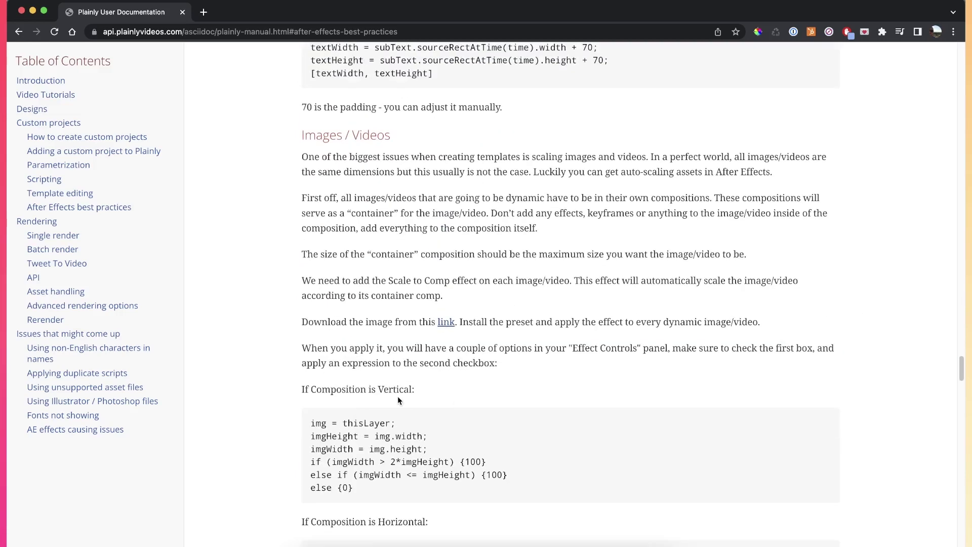
scroll(397, 396, down, 3)
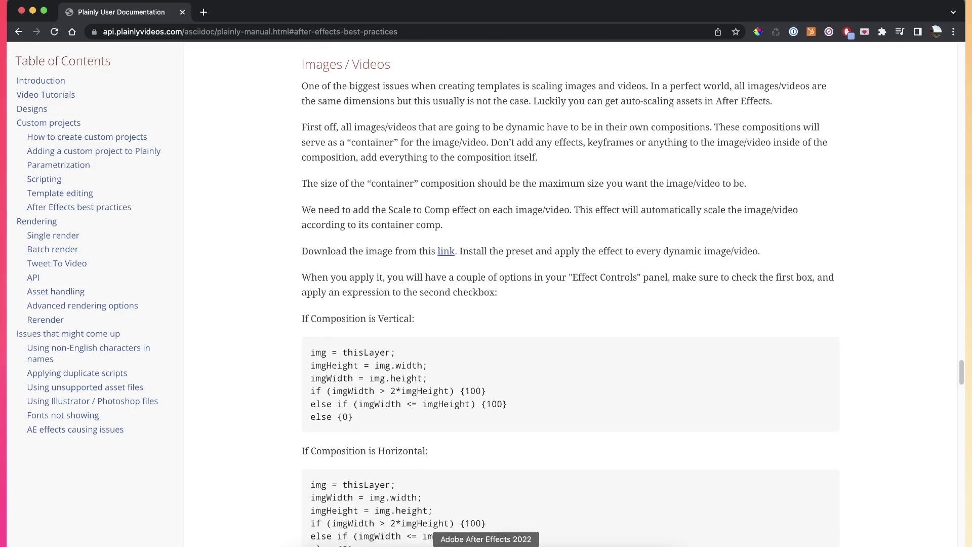
click(486, 544)
Show the image layer's effects, expanding STC - Scale to Fit (checkbox on) and STC - Scale to Fill
click(874, 49)
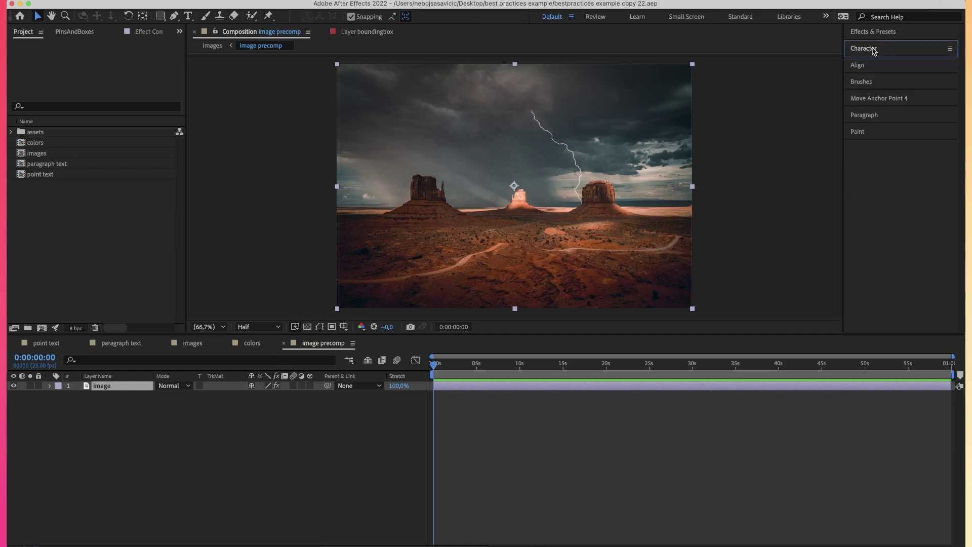
click(92, 387)
key(e)
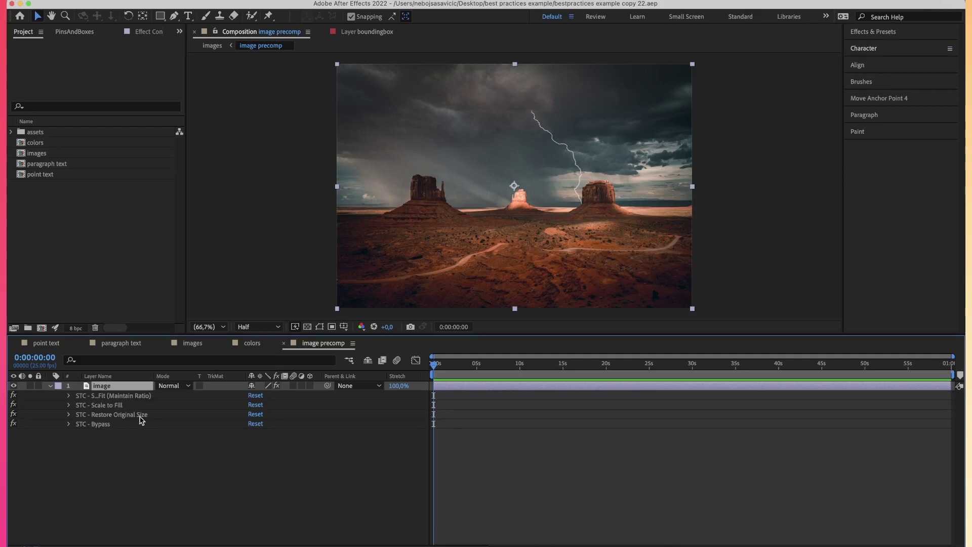
click(69, 396)
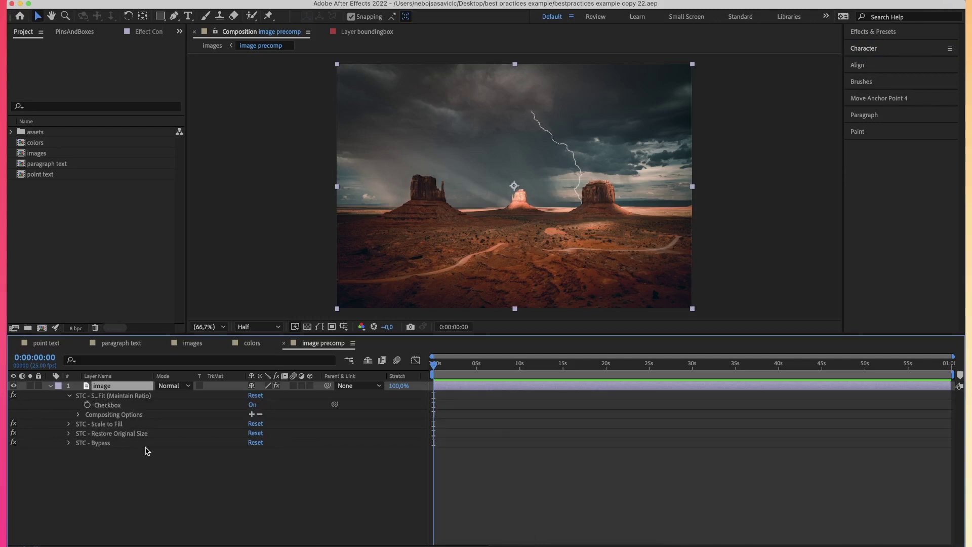
click(252, 405)
click(68, 424)
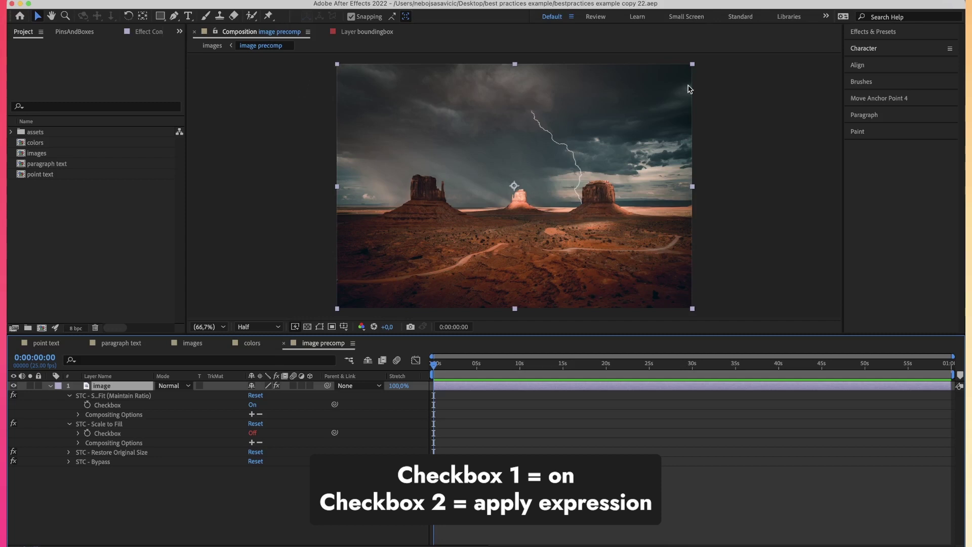
Copy the 'If Composition is Horizontal' Scale to Fill expression from the Plainly docs
click(374, 545)
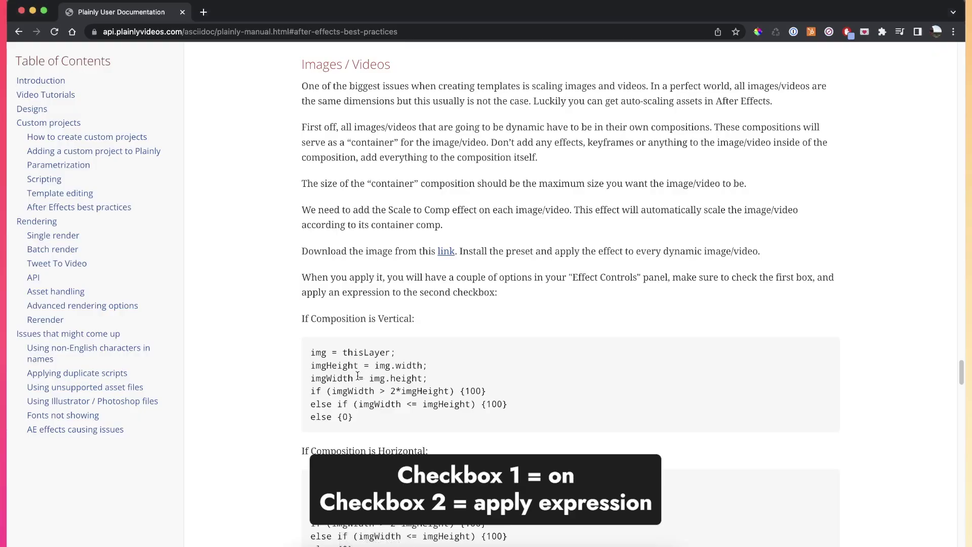
scroll(357, 375, down, 4)
drag(356, 349, 299, 276)
drag(415, 249, 380, 247)
drag(310, 282, 353, 345)
drag(365, 381, 315, 374)
scroll(315, 373, down, 3)
drag(310, 328, 366, 400)
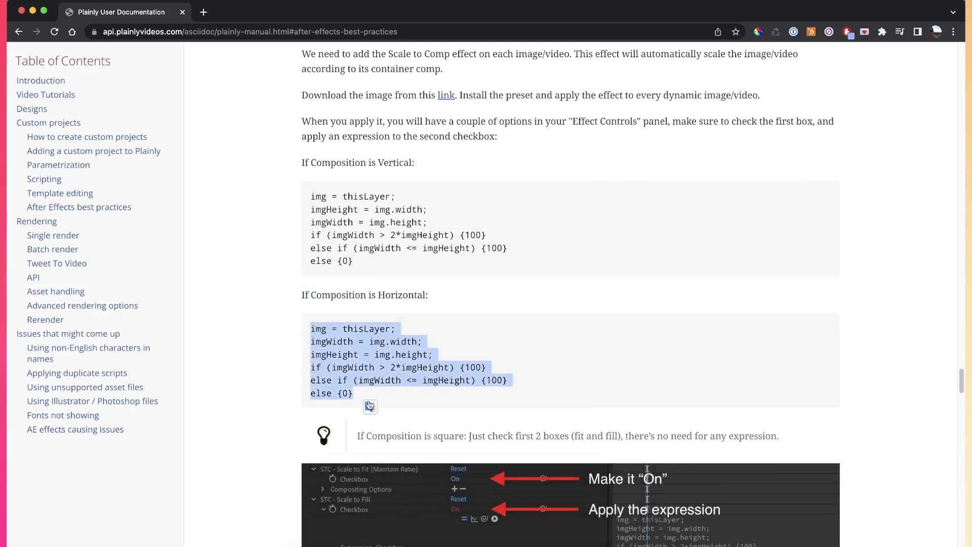
click(369, 454)
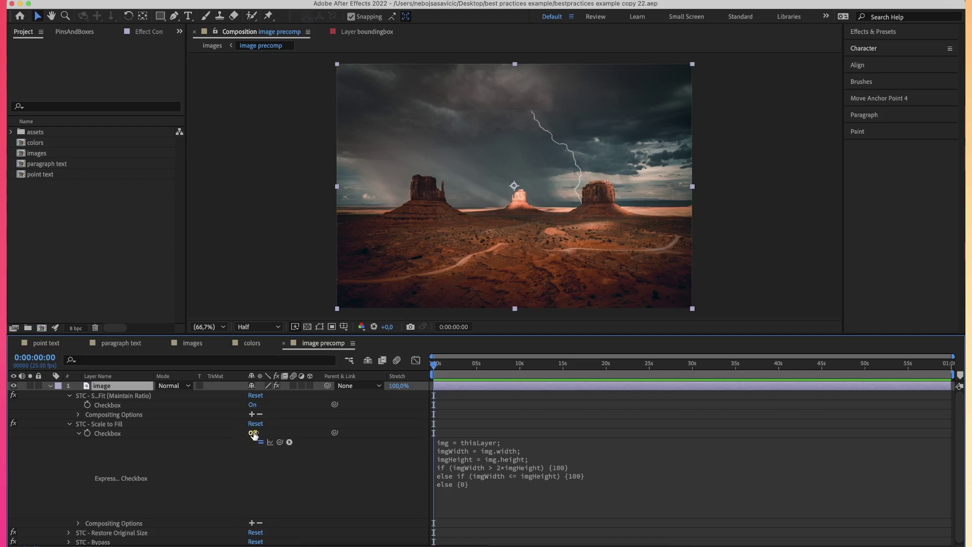
Deselect the image layer, collapse its effect properties, and reselect it
click(285, 427)
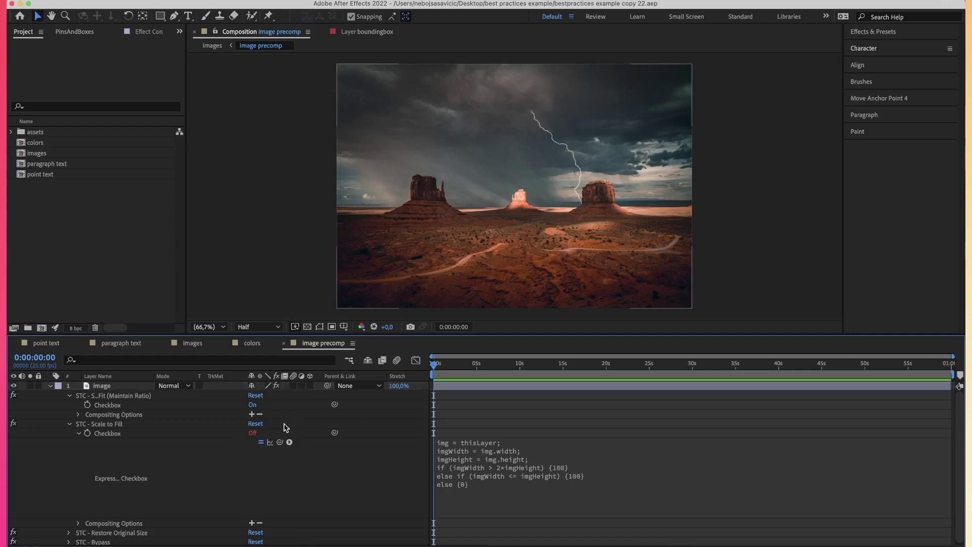
click(50, 385)
click(118, 387)
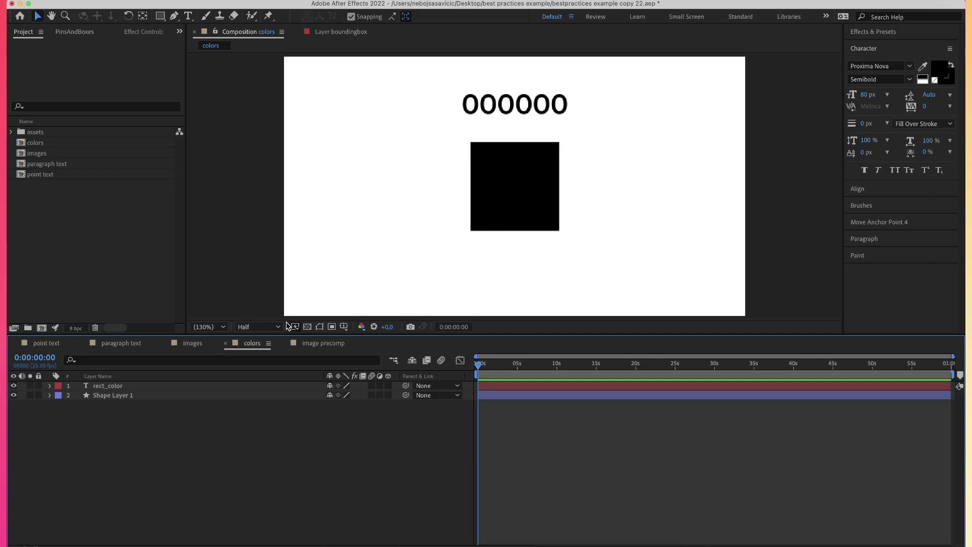
Expand rect_color and the black square's shape layer to show its Fill Color expression
click(50, 386)
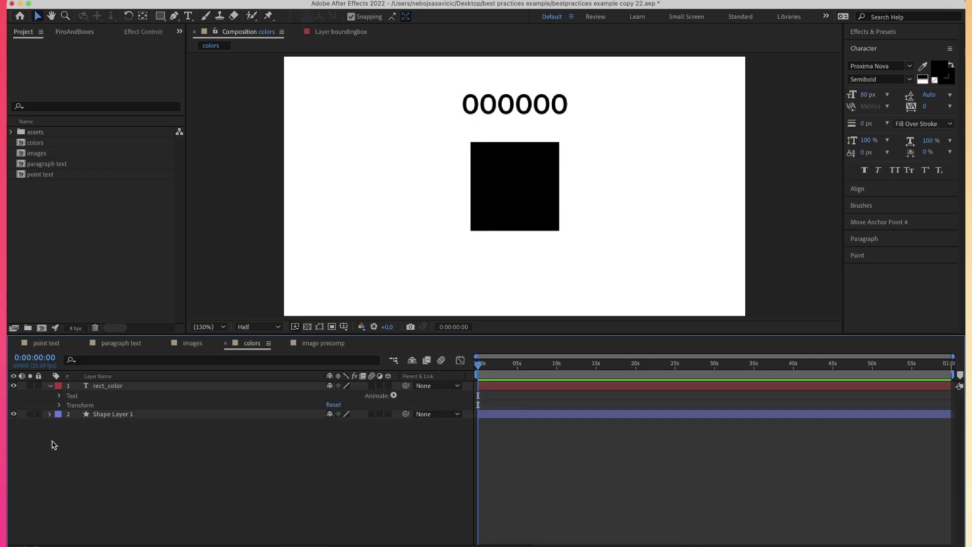
click(123, 387)
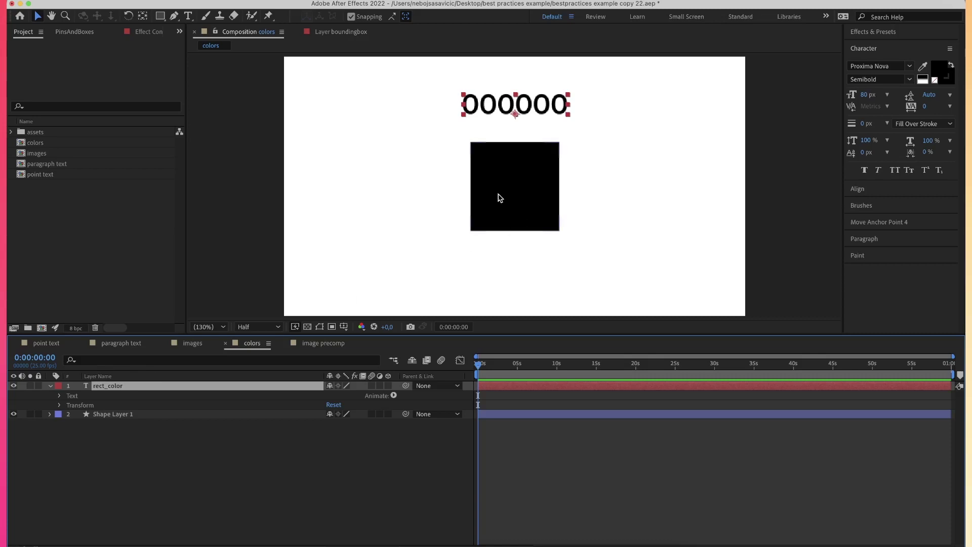
click(524, 201)
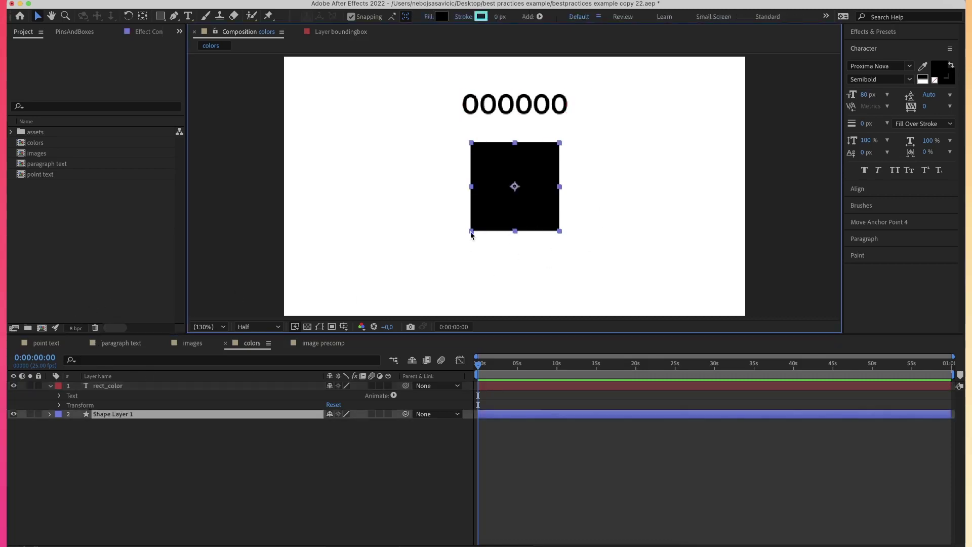
click(49, 414)
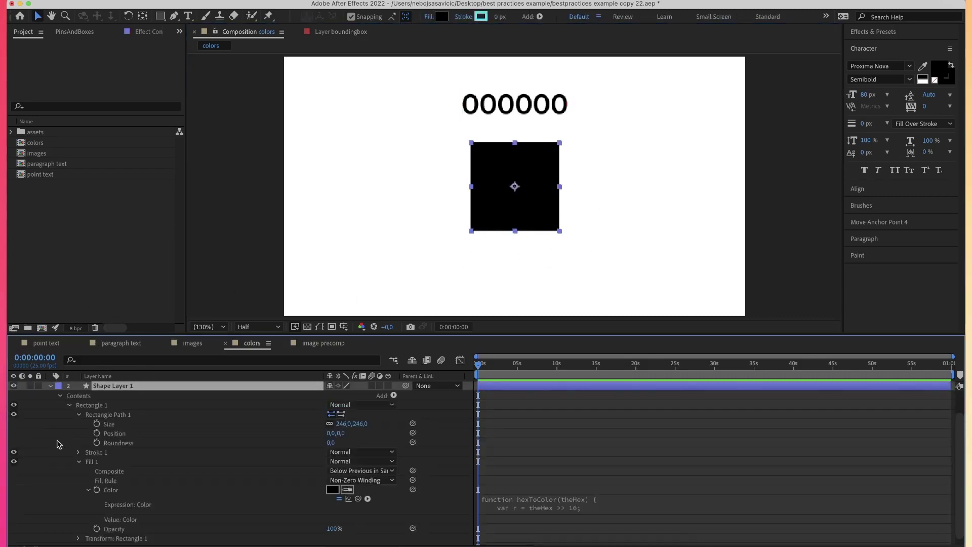
scroll(121, 536, down, 1)
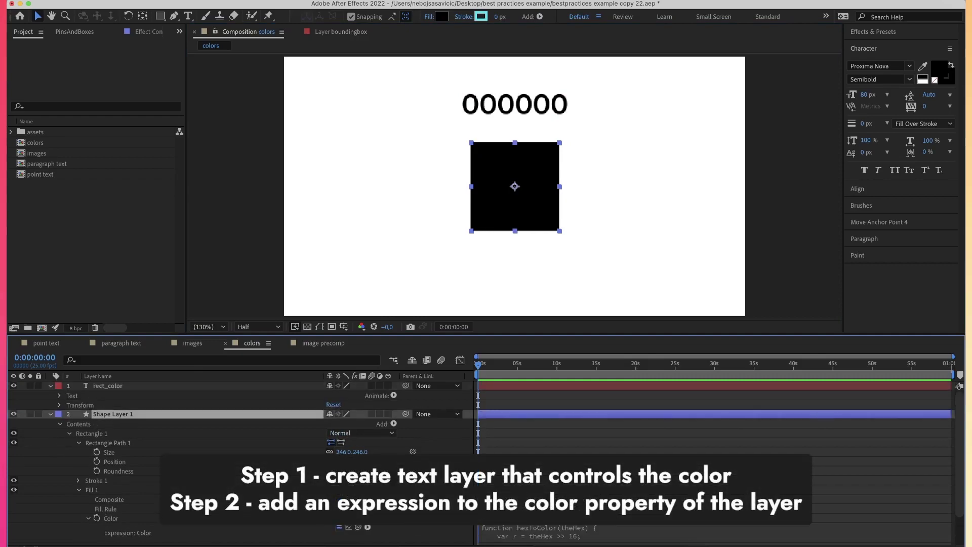
Select the hexToColor colour-control code in the Plainly docs, then return to After Effects
click(358, 544)
click(361, 243)
scroll(290, 251, down, 8)
scroll(291, 251, down, 5)
scroll(291, 251, up, 1)
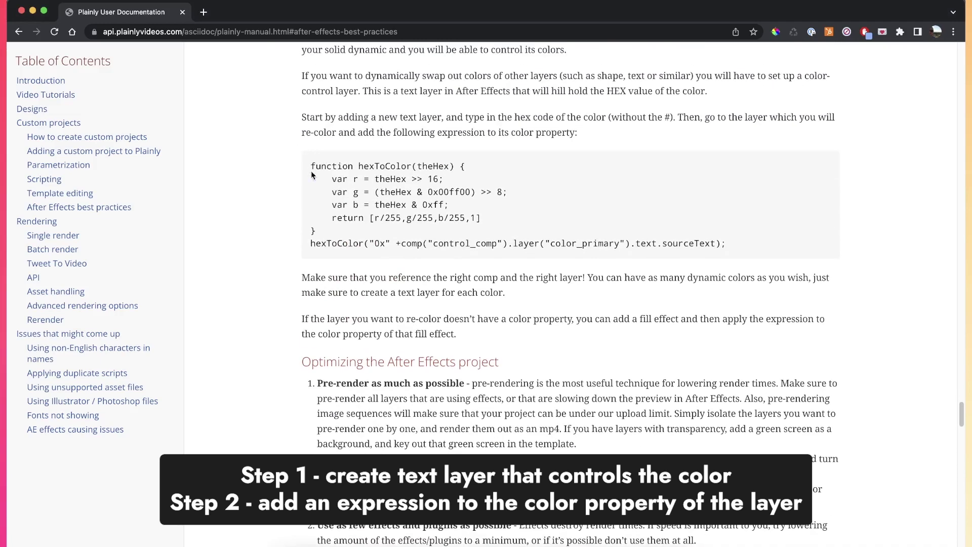
drag(310, 166, 327, 204)
key(super+Tab)
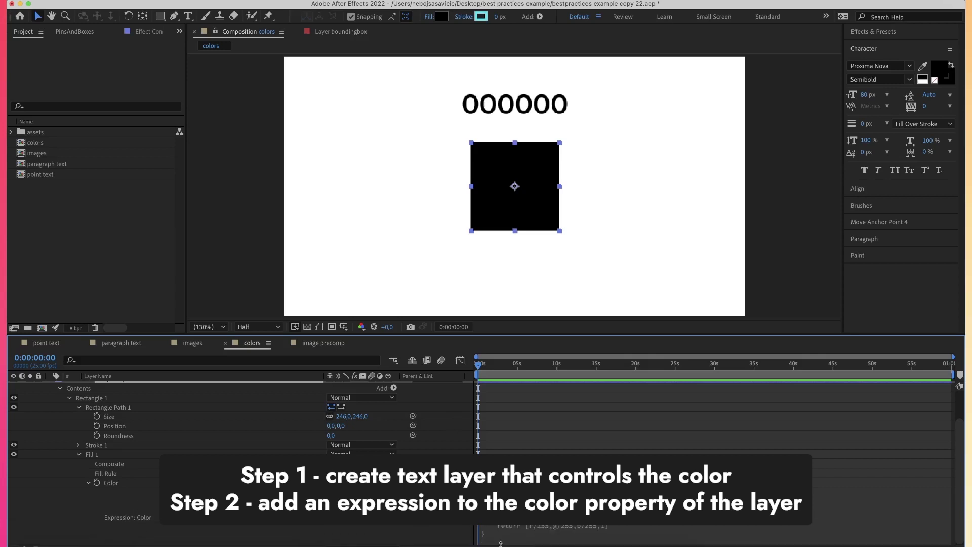
Paste the hexToColor expression into the square's Fill Color and change rect_color to 35a653
key(super+v)
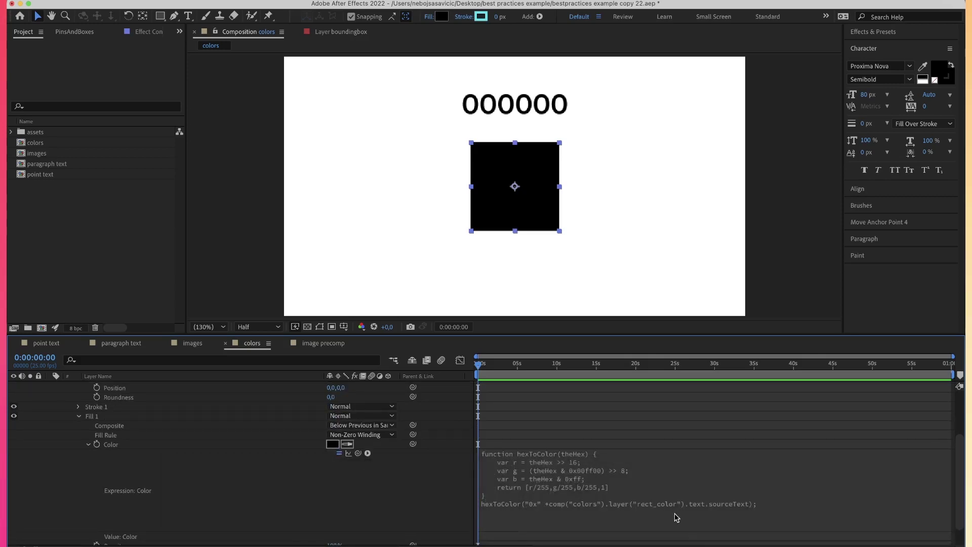
click(330, 476)
scroll(137, 380, up, 3)
scroll(138, 380, up, 1)
click(138, 385)
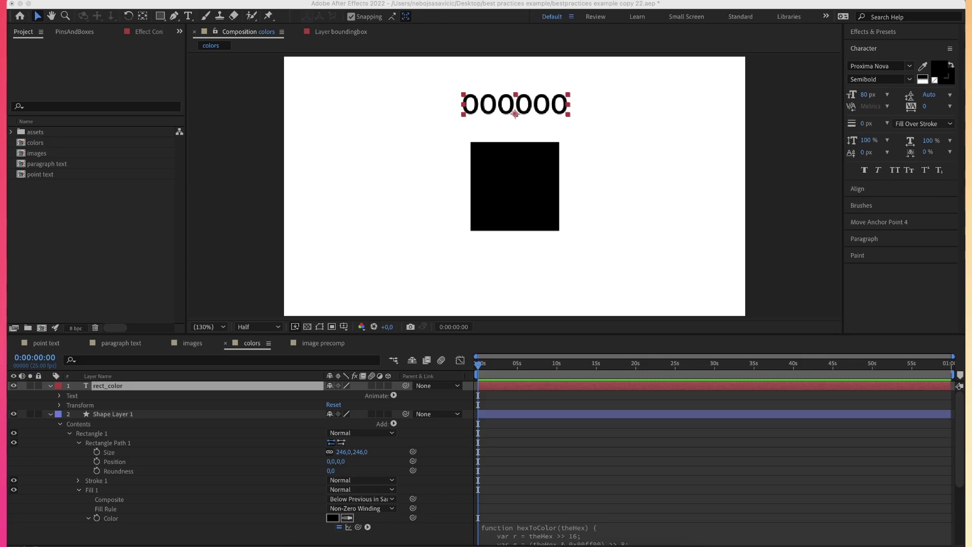
click(242, 389)
double_click(235, 388)
text(35a653)
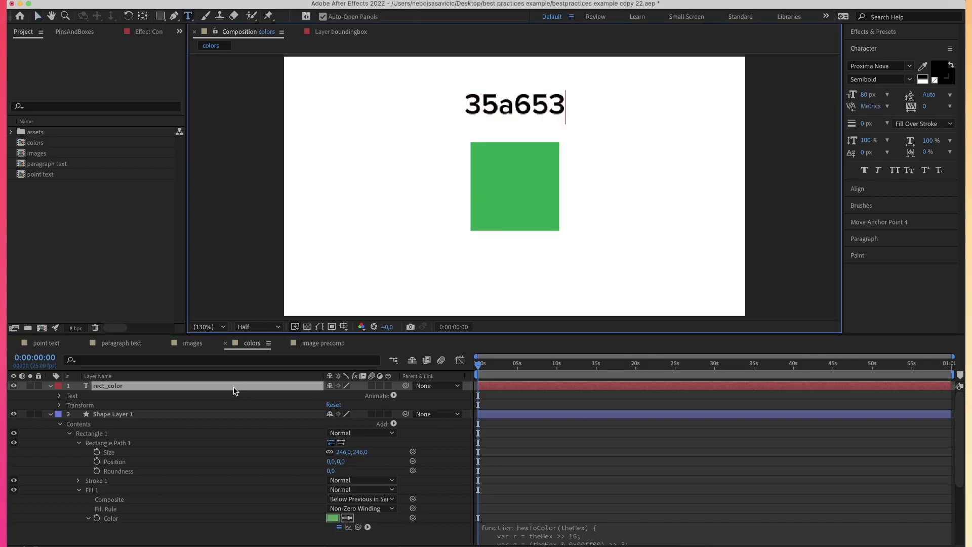